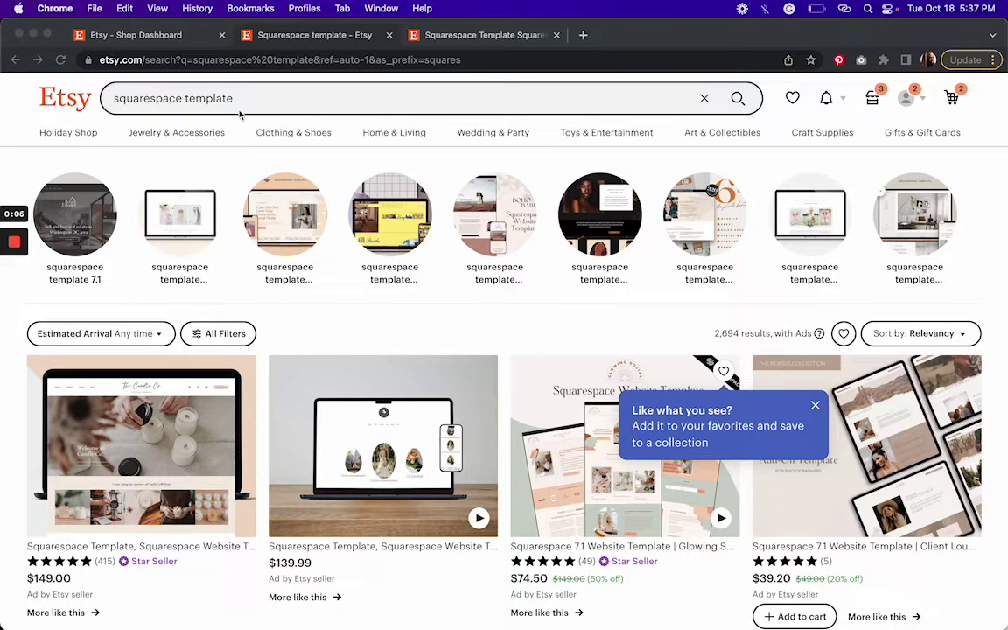
Step: Look over the current Etsy search page and its suggestions, then dismiss them
{"action": "left_click", "coordinate": [231, 102]}
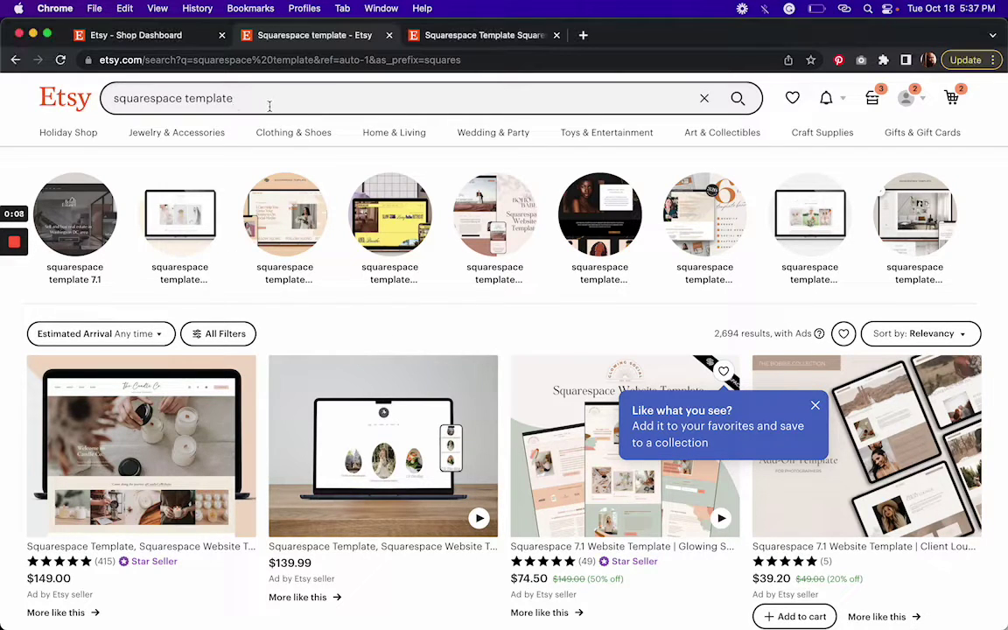
{"action": "left_click", "coordinate": [269, 105]}
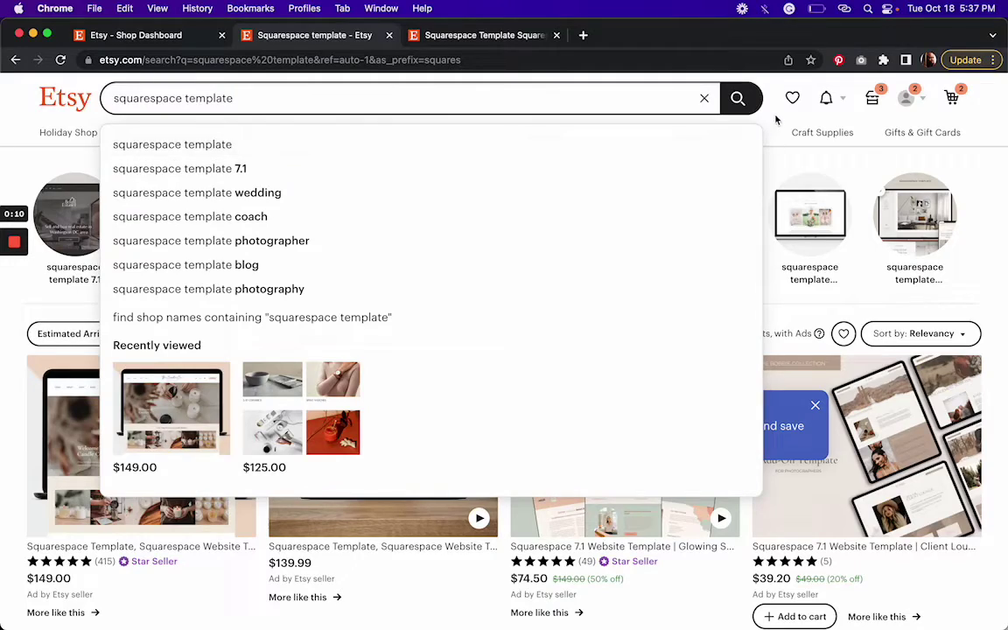
{"action": "left_click", "coordinate": [775, 120]}
{"action": "scroll", "coordinate": [544, 394], "scroll_direction": "down", "scroll_amount": 2}
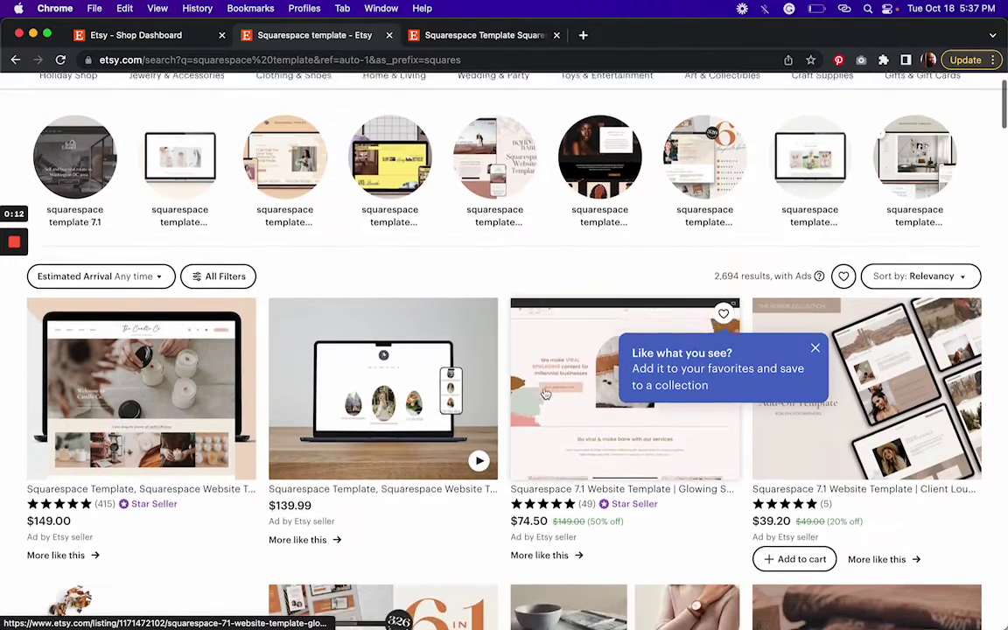
{"action": "scroll", "coordinate": [545, 393], "scroll_direction": "down", "scroll_amount": 4}
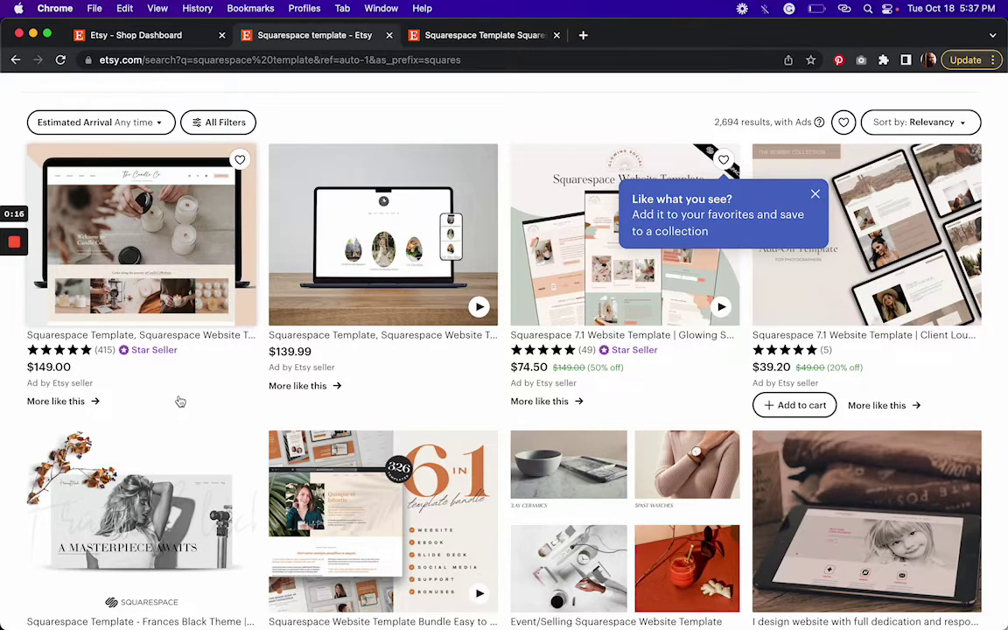
{"action": "scroll", "coordinate": [207, 378], "scroll_direction": "up", "scroll_amount": 6}
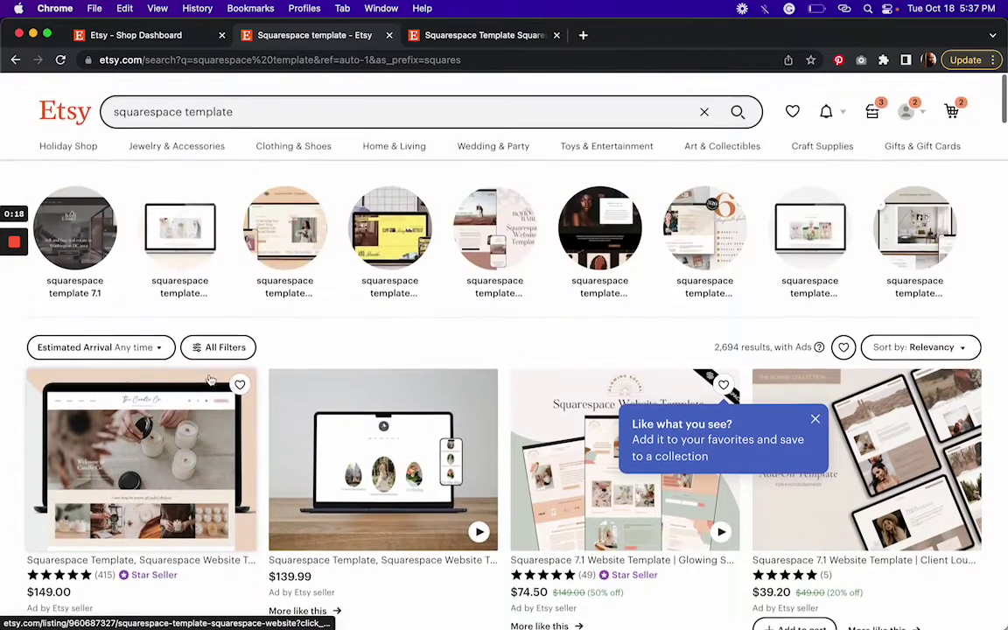
{"action": "scroll", "coordinate": [210, 379], "scroll_direction": "down", "scroll_amount": 1}
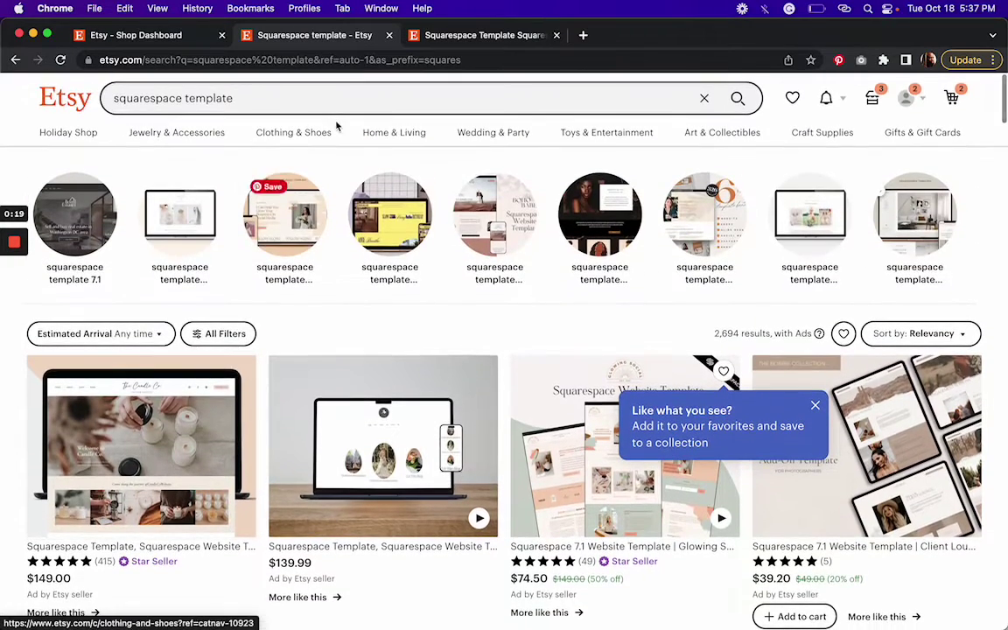
Step: On the Squarespace template listing, view each gallery picture, ending on Need Help?
{"action": "left_click", "coordinate": [476, 39]}
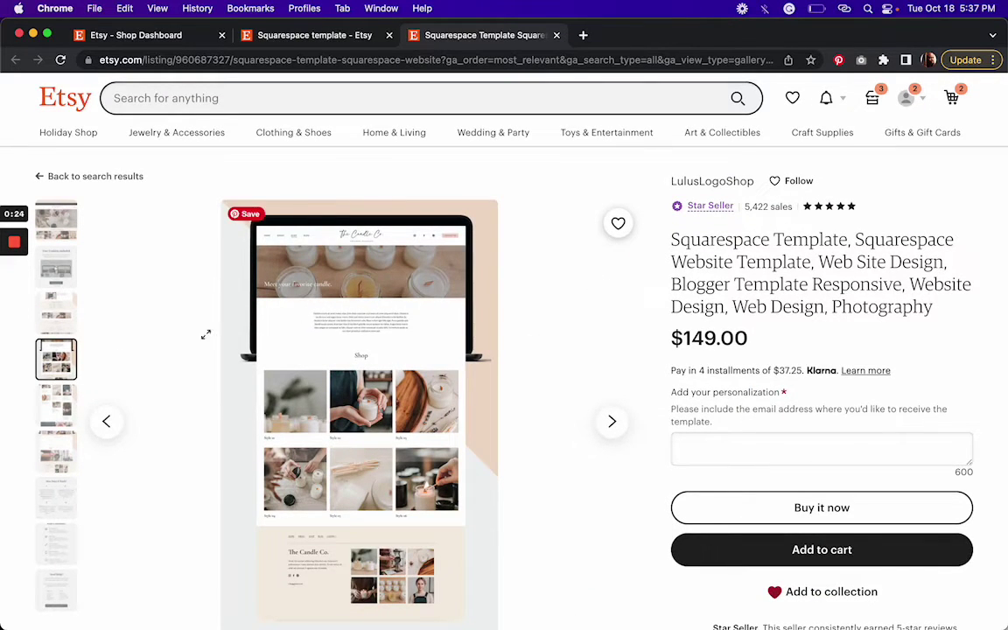
{"action": "left_click", "coordinate": [56, 405]}
{"action": "left_click", "coordinate": [67, 254]}
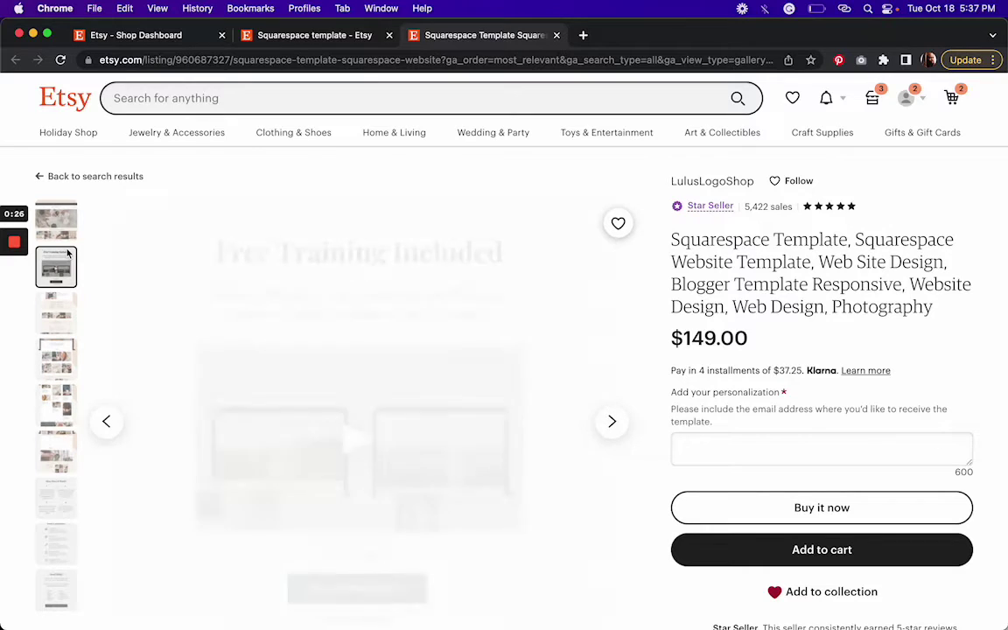
{"action": "left_click", "coordinate": [54, 228]}
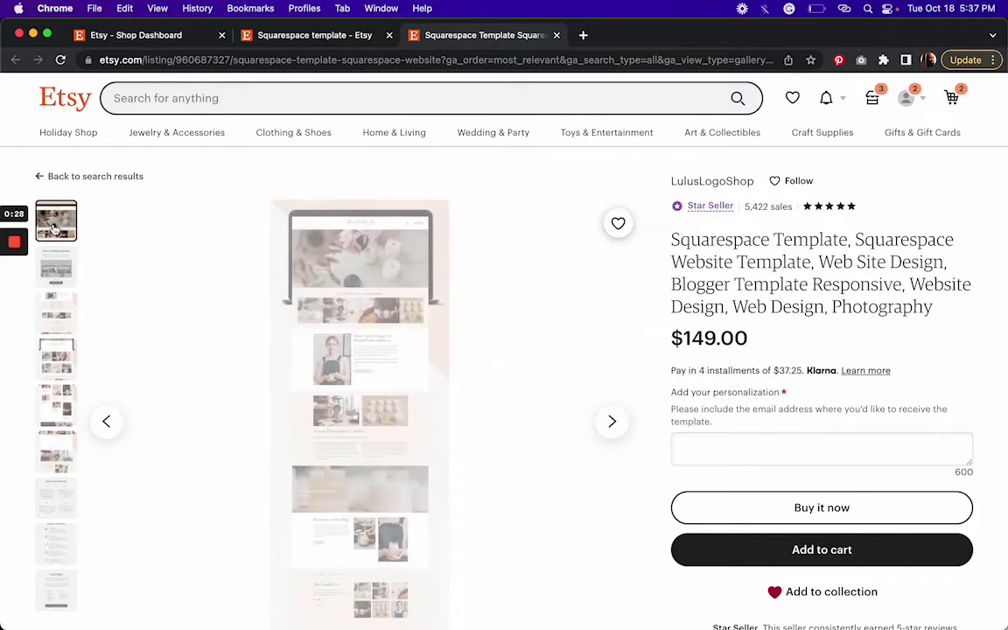
{"action": "left_click", "coordinate": [65, 359]}
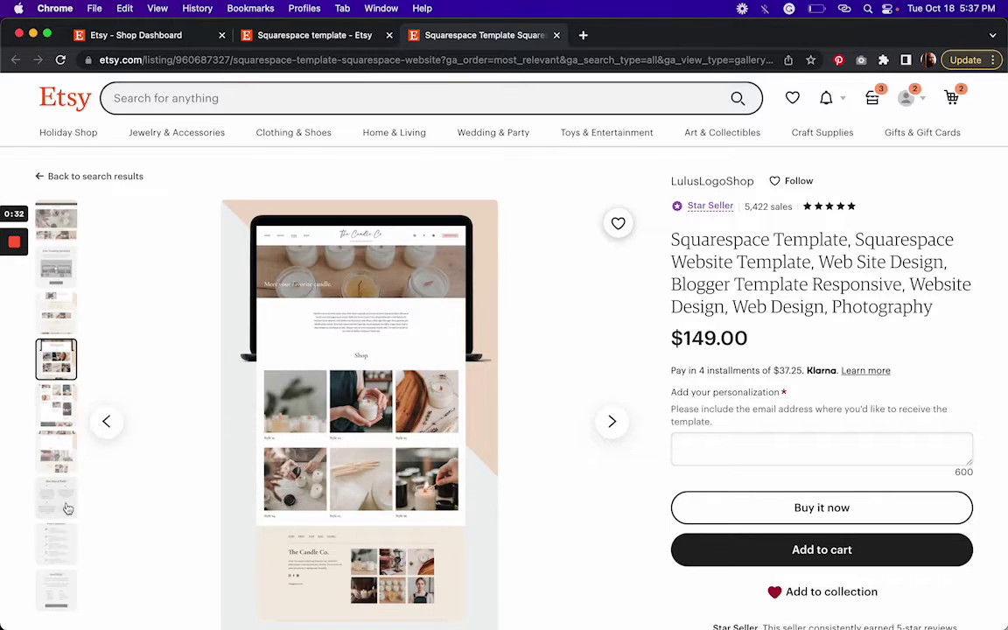
{"action": "left_click", "coordinate": [66, 504]}
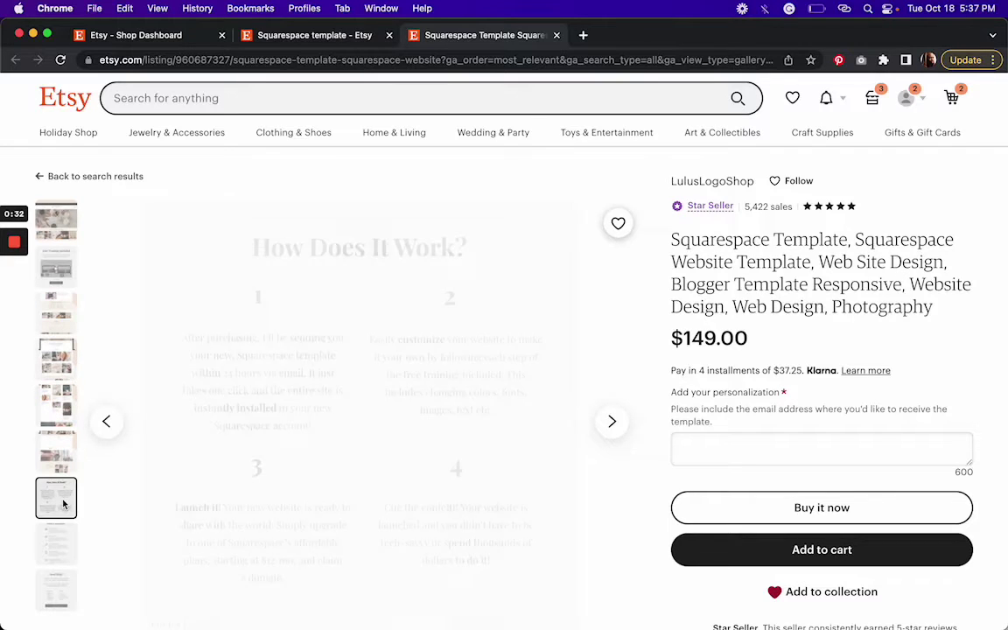
{"action": "scroll", "coordinate": [64, 505], "scroll_direction": "down", "scroll_amount": 1}
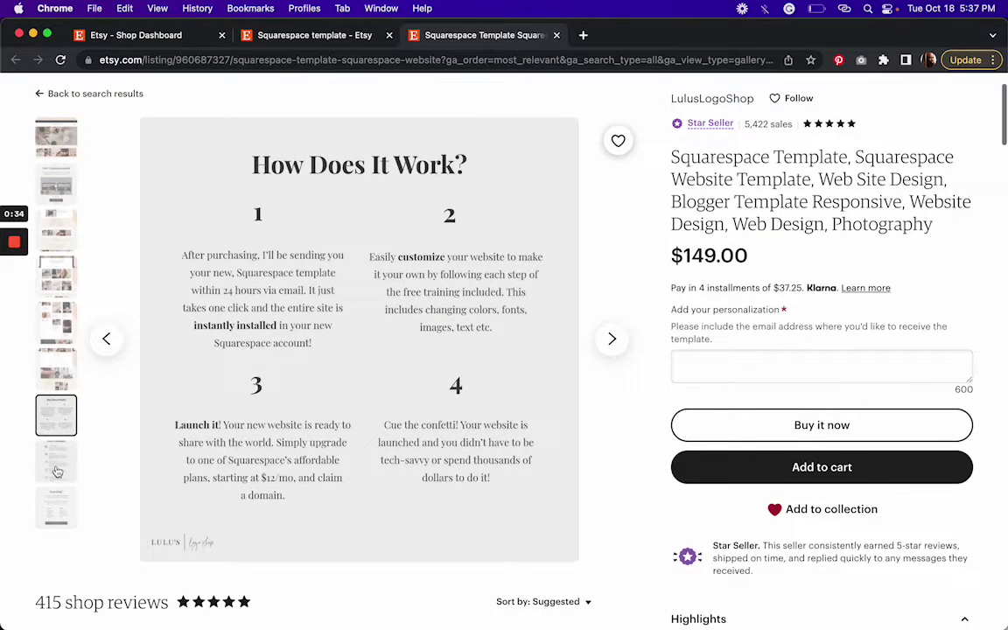
{"action": "left_click", "coordinate": [55, 460]}
{"action": "left_click", "coordinate": [54, 523]}
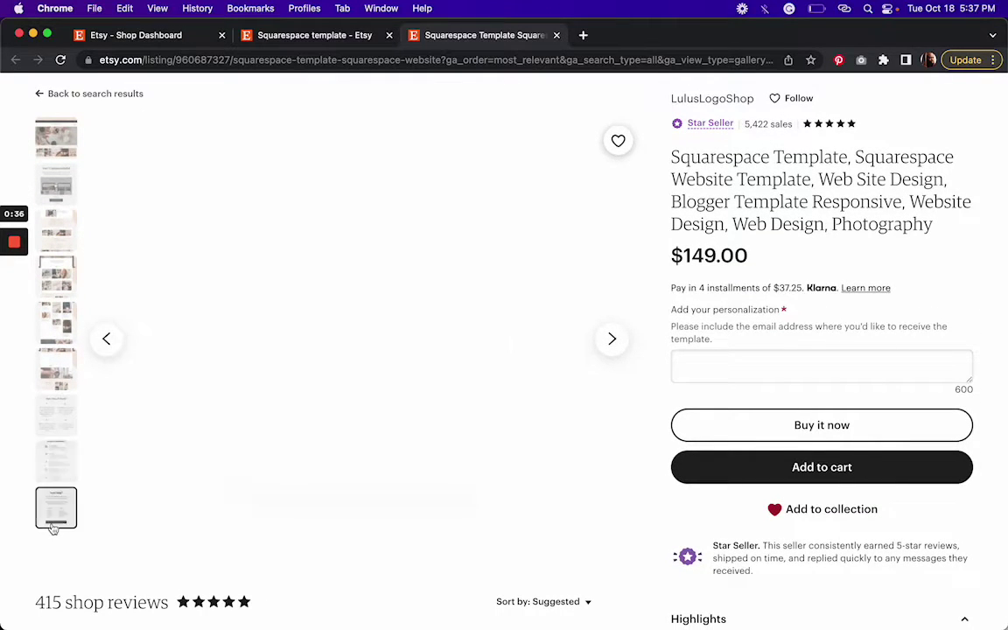
Step: Read through the listing's reviews and description, then return toward the top
{"action": "scroll", "coordinate": [1005, 336], "scroll_direction": "down", "scroll_amount": 2}
{"action": "scroll", "coordinate": [1004, 336], "scroll_direction": "down", "scroll_amount": 4}
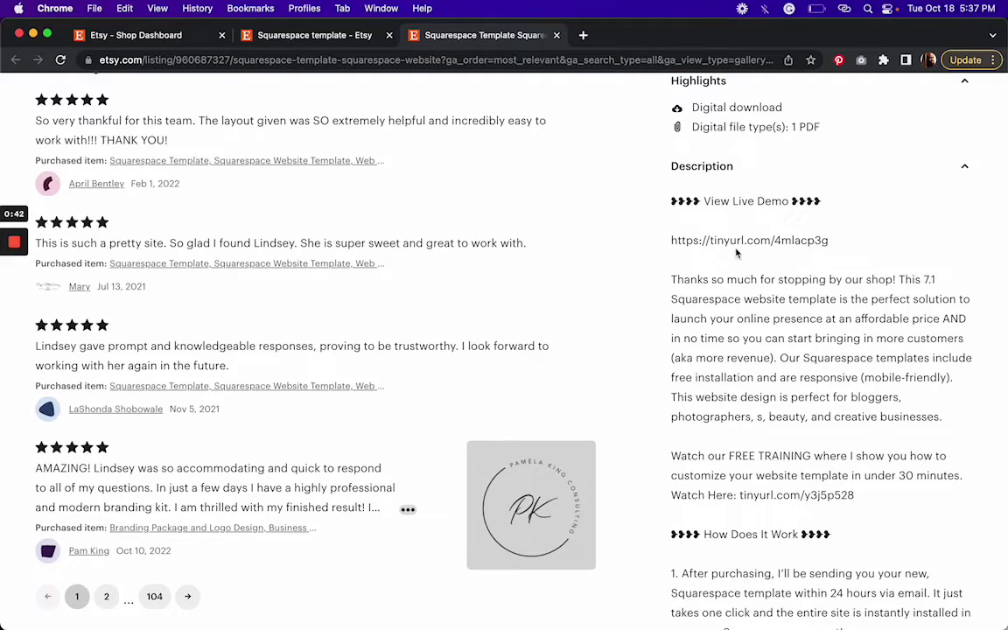
{"action": "scroll", "coordinate": [760, 313], "scroll_direction": "down", "scroll_amount": 5}
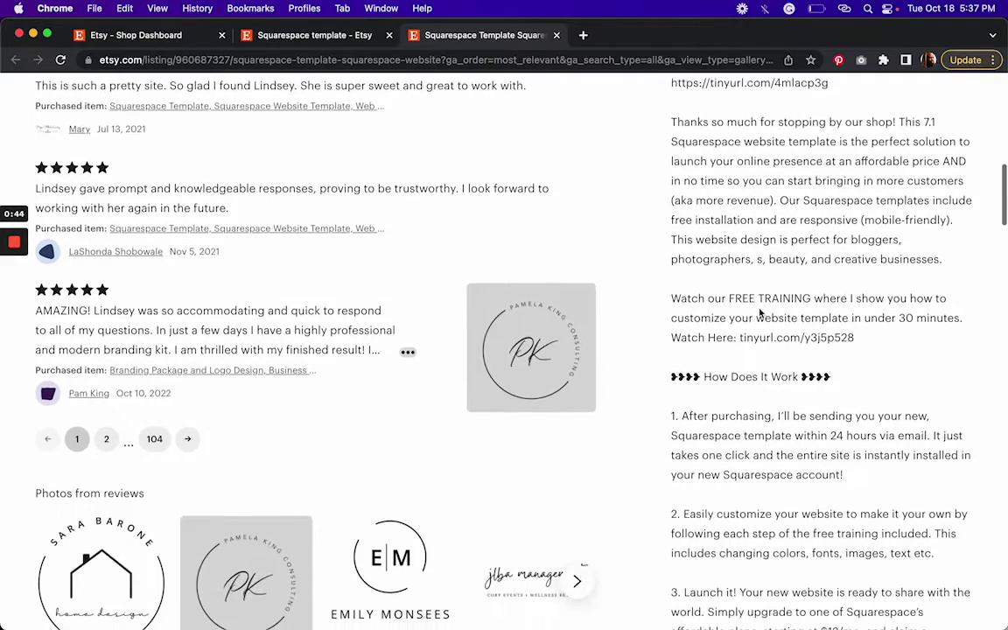
{"action": "scroll", "coordinate": [760, 313], "scroll_direction": "down", "scroll_amount": 3}
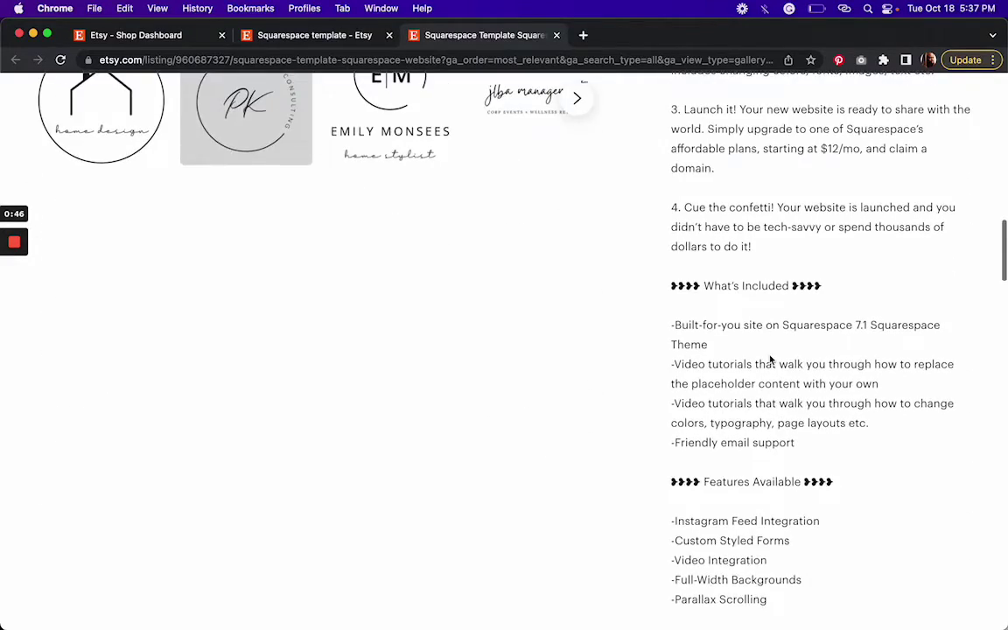
{"action": "scroll", "coordinate": [770, 359], "scroll_direction": "down", "scroll_amount": 3}
{"action": "scroll", "coordinate": [770, 359], "scroll_direction": "up", "scroll_amount": 12}
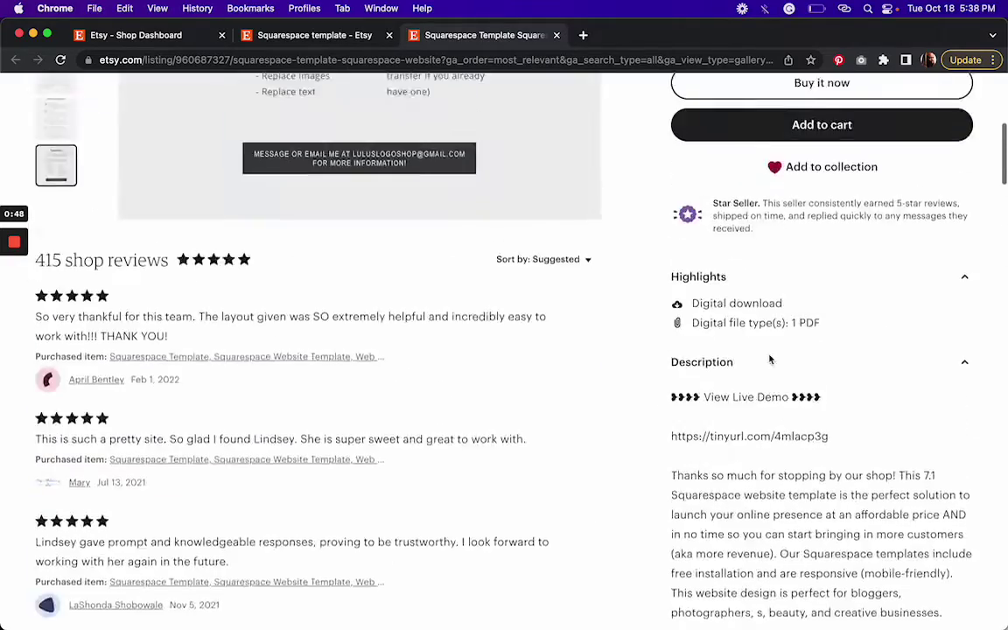
{"action": "scroll", "coordinate": [770, 359], "scroll_direction": "up", "scroll_amount": 5}
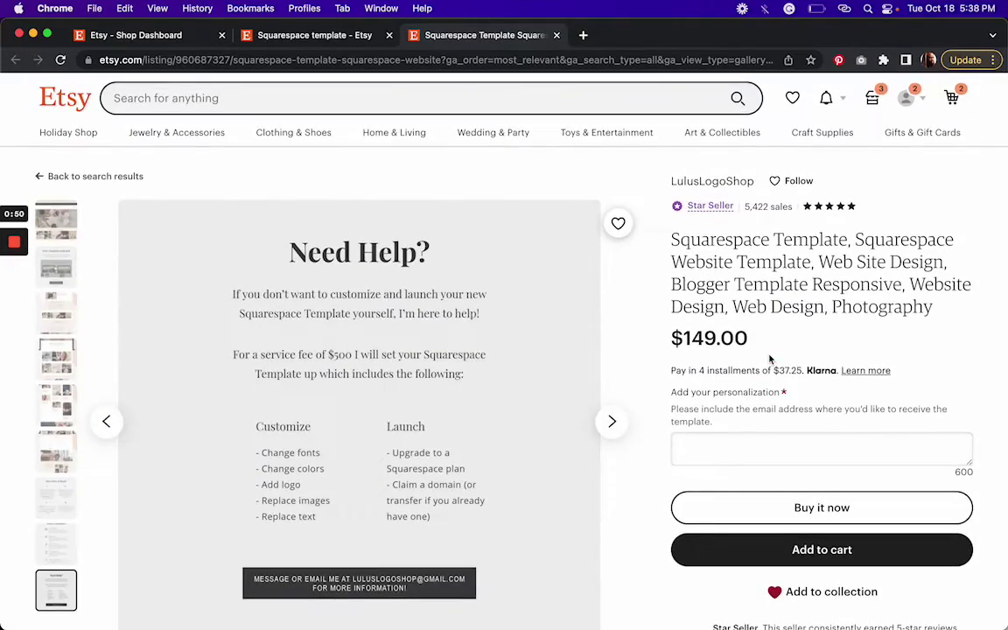
{"action": "scroll", "coordinate": [451, 337], "scroll_direction": "down", "scroll_amount": 20}
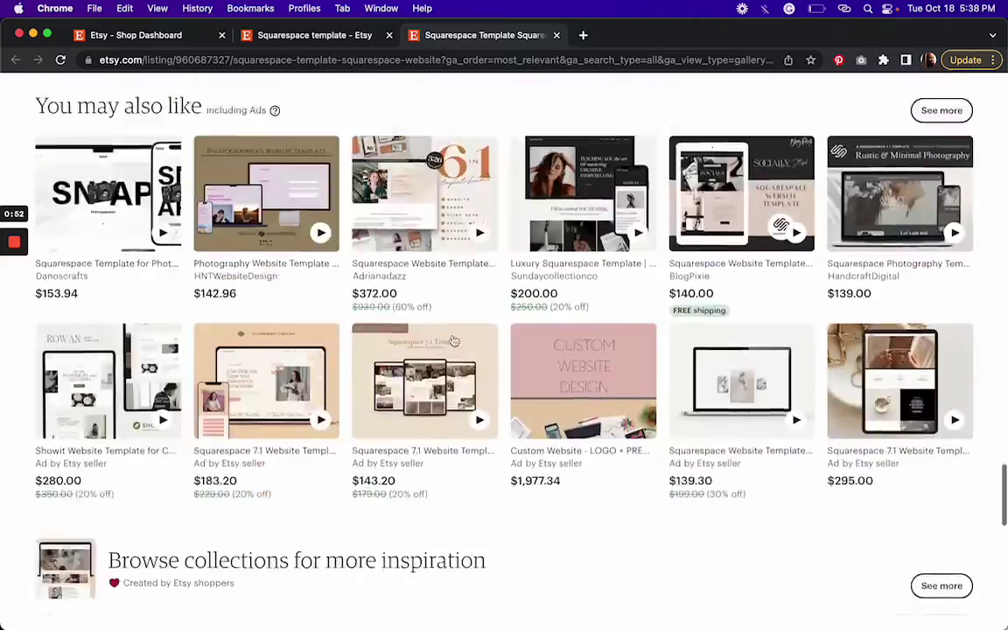
{"action": "scroll", "coordinate": [453, 340], "scroll_direction": "down", "scroll_amount": 10}
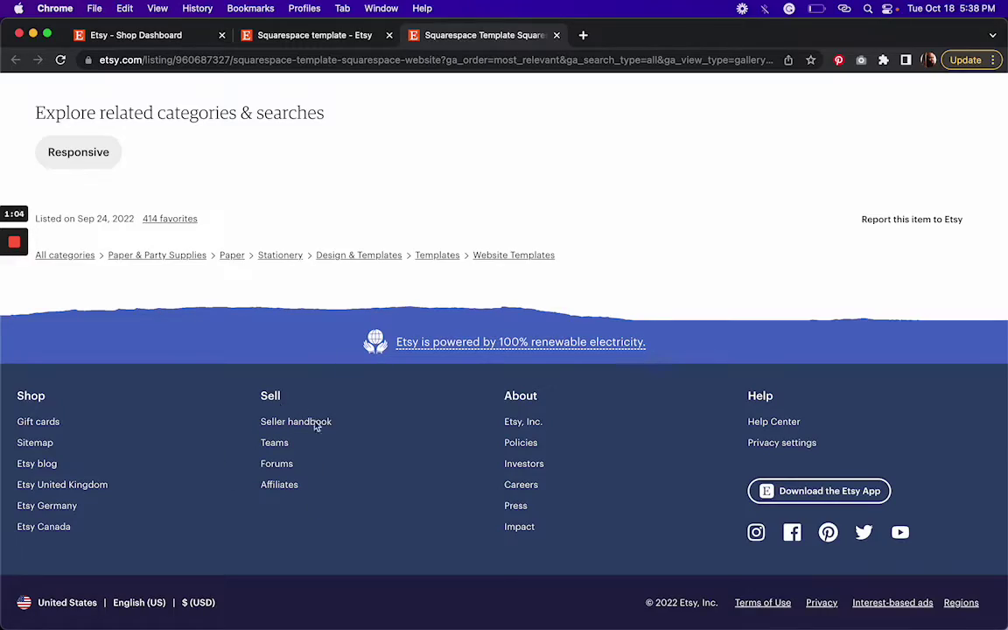
{"action": "scroll", "coordinate": [242, 406], "scroll_direction": "up", "scroll_amount": 15}
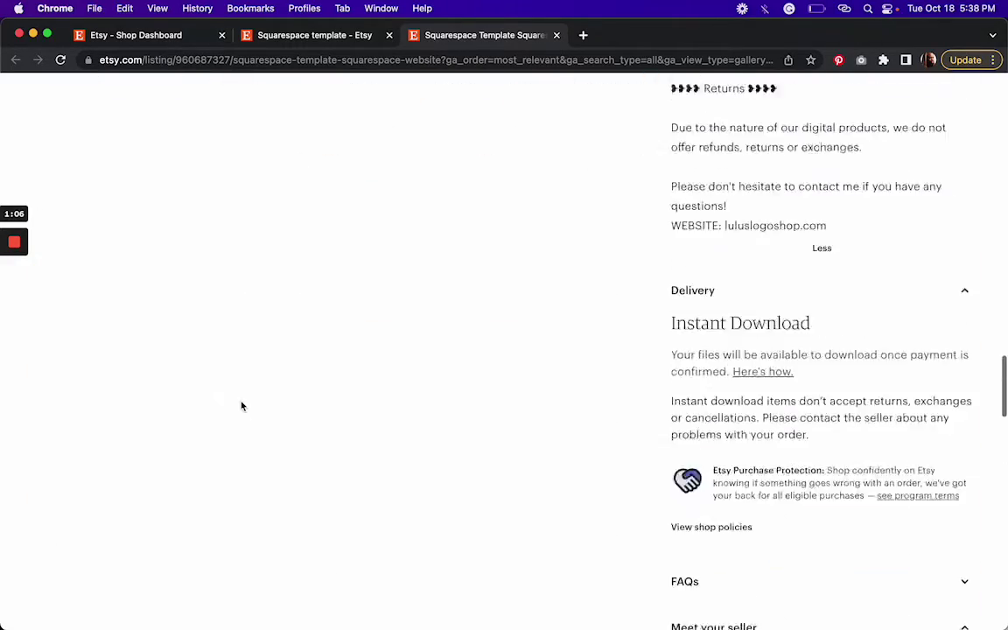
{"action": "scroll", "coordinate": [242, 406], "scroll_direction": "up", "scroll_amount": 10}
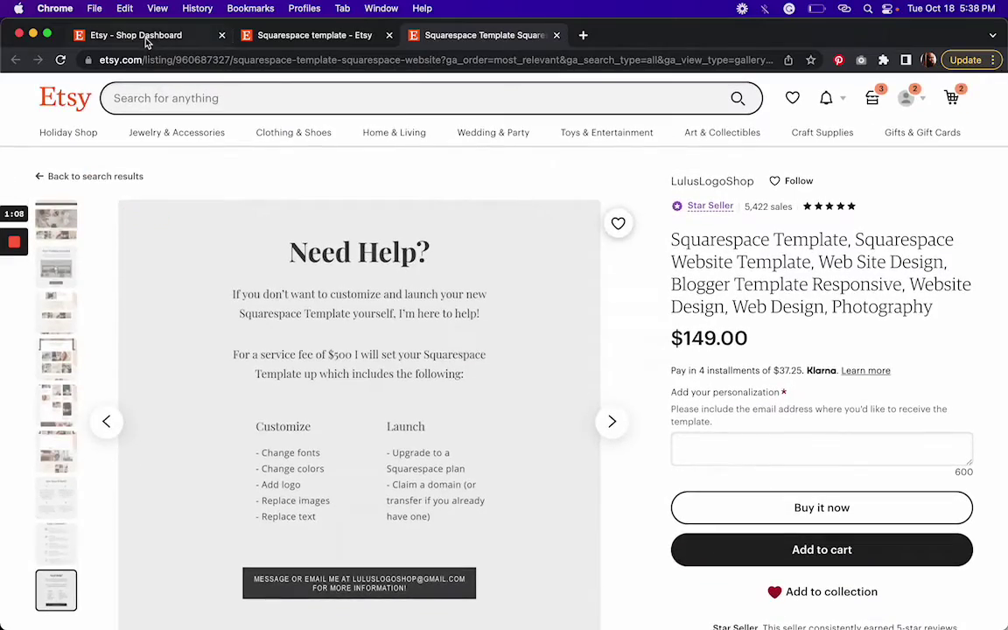
{"action": "left_click", "coordinate": [145, 39]}
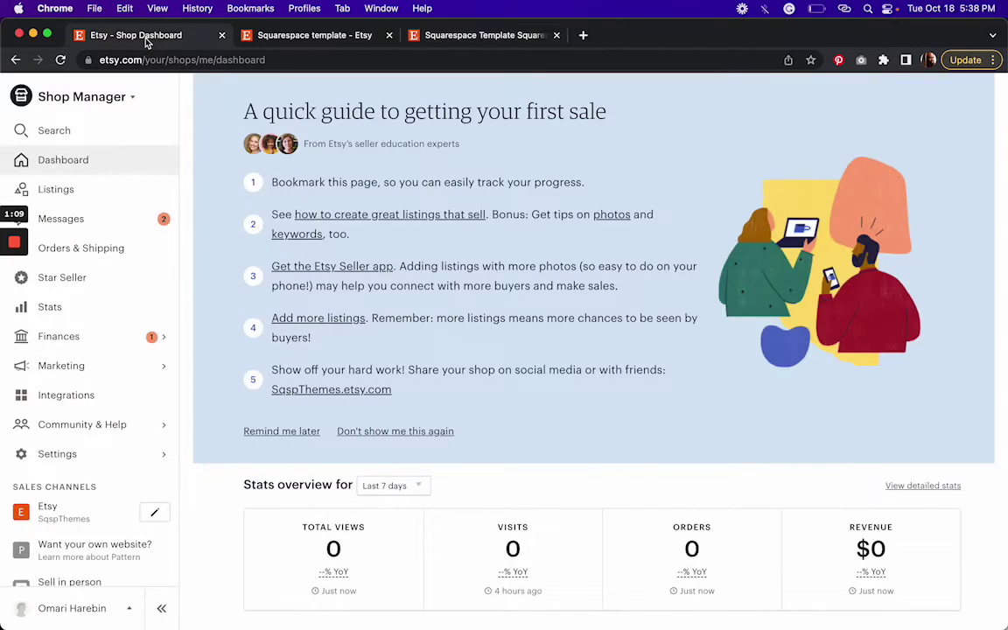
Step: Start a new listing from the shop's listings page
{"action": "left_click", "coordinate": [72, 190]}
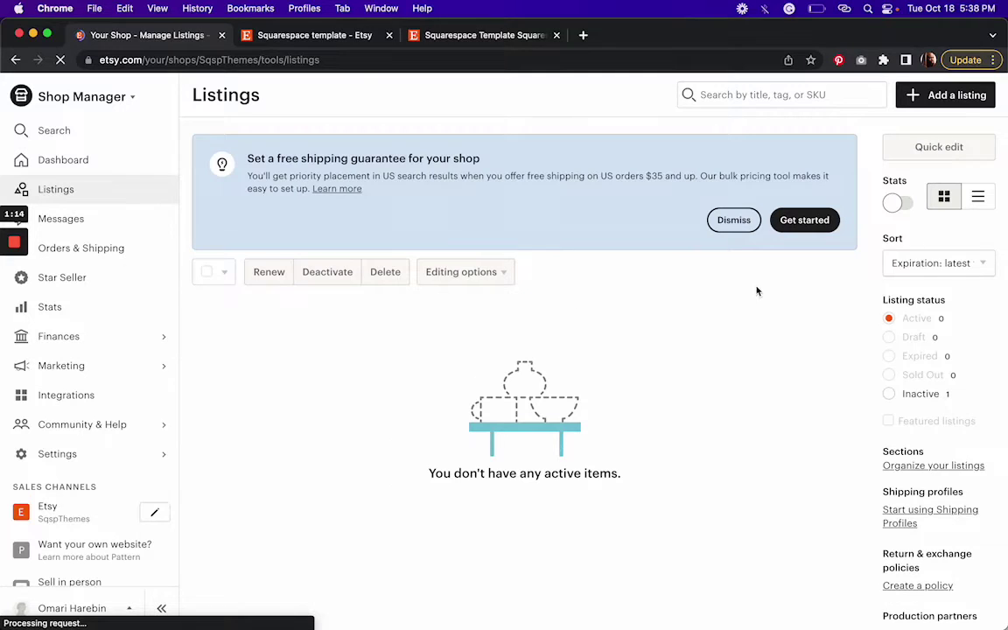
{"action": "left_click", "coordinate": [960, 95]}
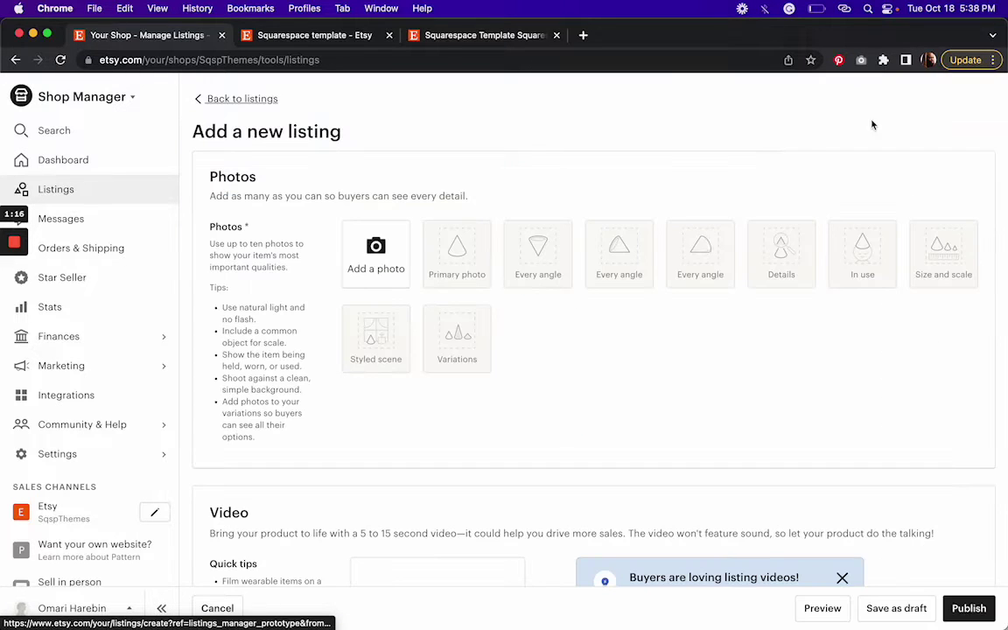
{"action": "scroll", "coordinate": [635, 354], "scroll_direction": "down", "scroll_amount": 5}
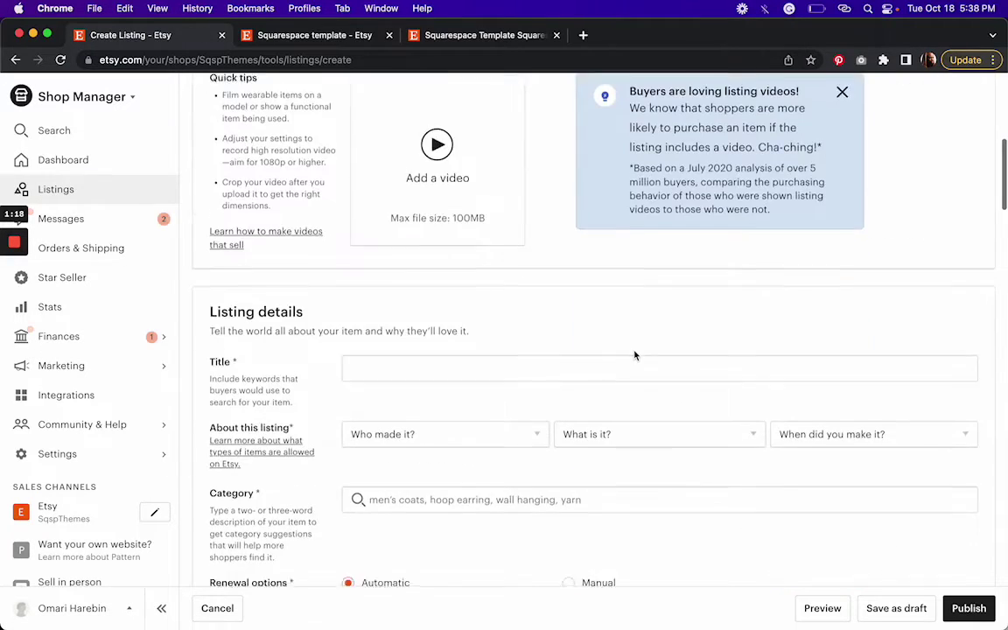
{"action": "scroll", "coordinate": [635, 354], "scroll_direction": "up", "scroll_amount": 5}
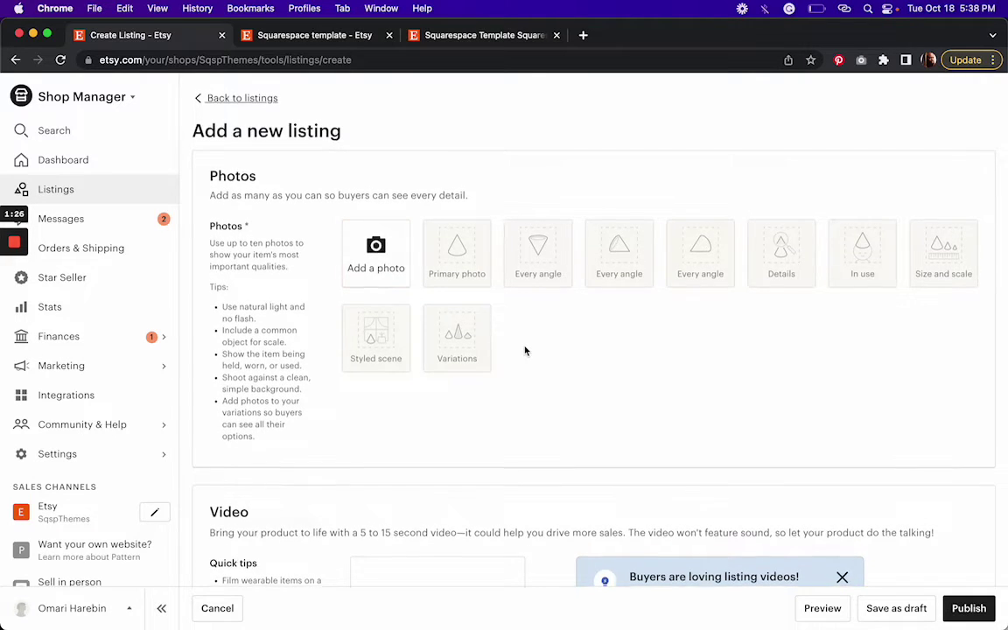
Step: Move past the Photos and Video sections to the empty Listing details
{"action": "scroll", "coordinate": [524, 349], "scroll_direction": "down", "scroll_amount": 4}
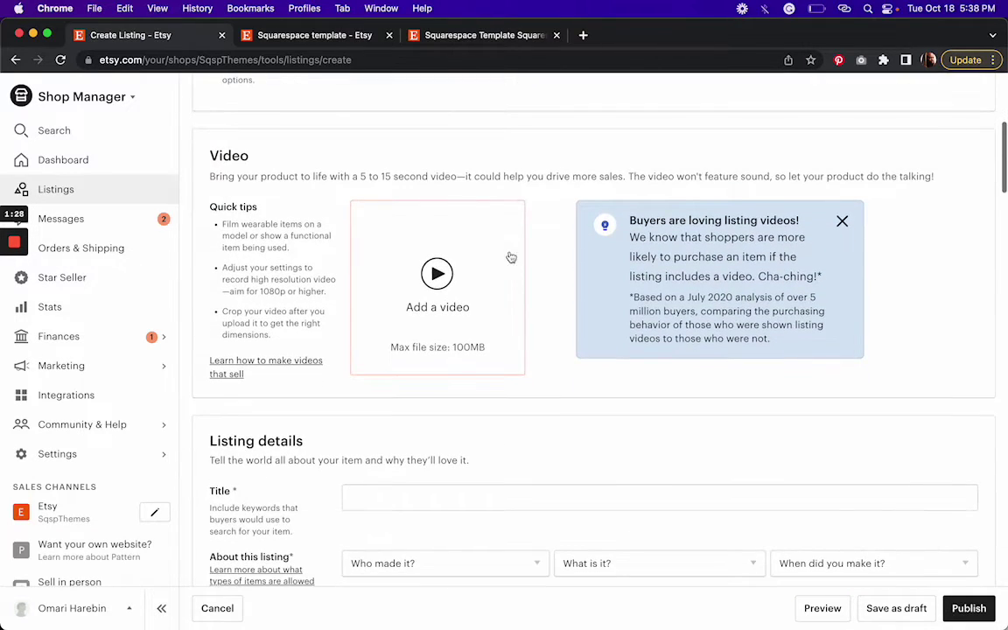
{"action": "scroll", "coordinate": [494, 365], "scroll_direction": "down", "scroll_amount": 3}
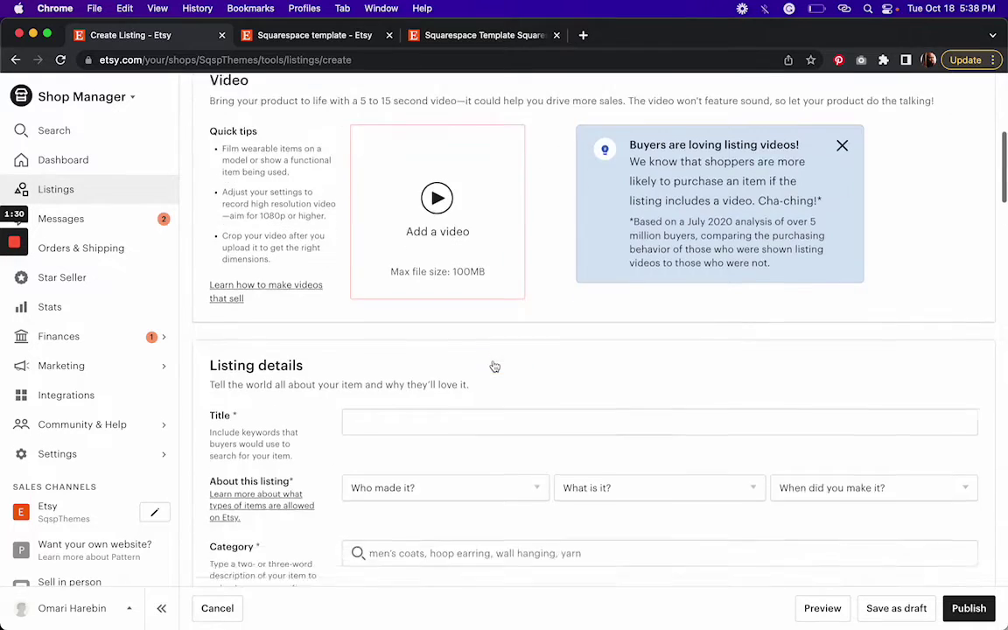
{"action": "scroll", "coordinate": [341, 302], "scroll_direction": "down", "scroll_amount": 1}
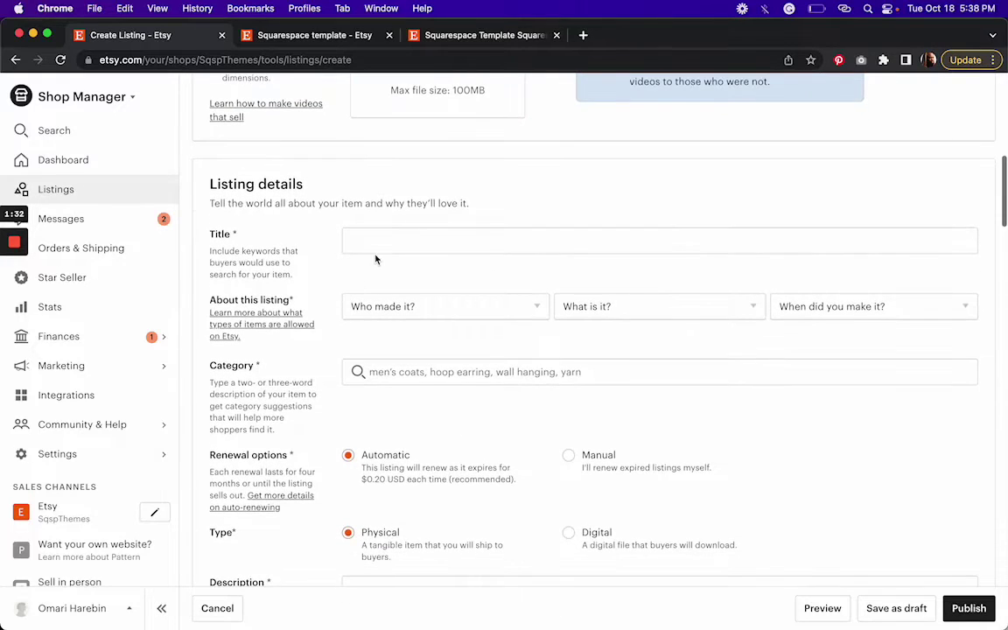
{"action": "scroll", "coordinate": [420, 289], "scroll_direction": "down", "scroll_amount": 1}
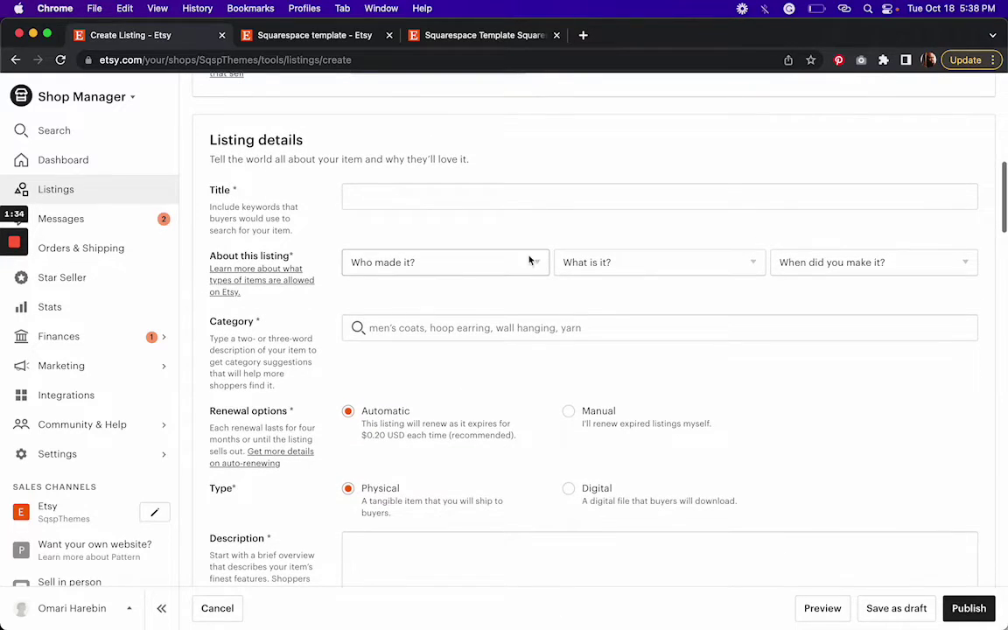
Step: Review the What is it and When was it made choices without selecting any
{"action": "left_click", "coordinate": [627, 265]}
{"action": "left_click", "coordinate": [626, 264]}
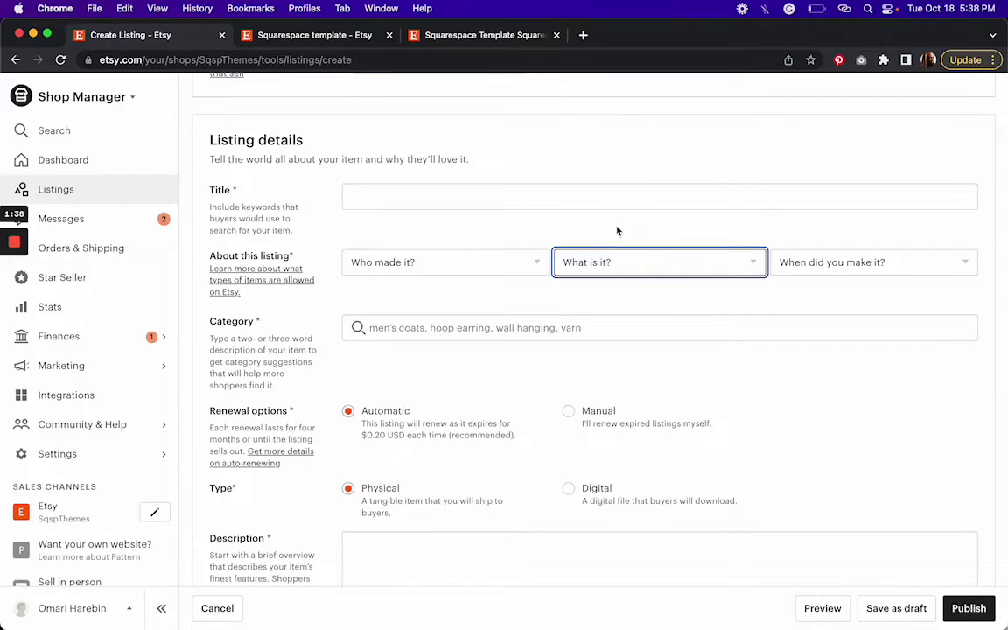
{"action": "left_click", "coordinate": [792, 263]}
{"action": "left_click", "coordinate": [773, 247]}
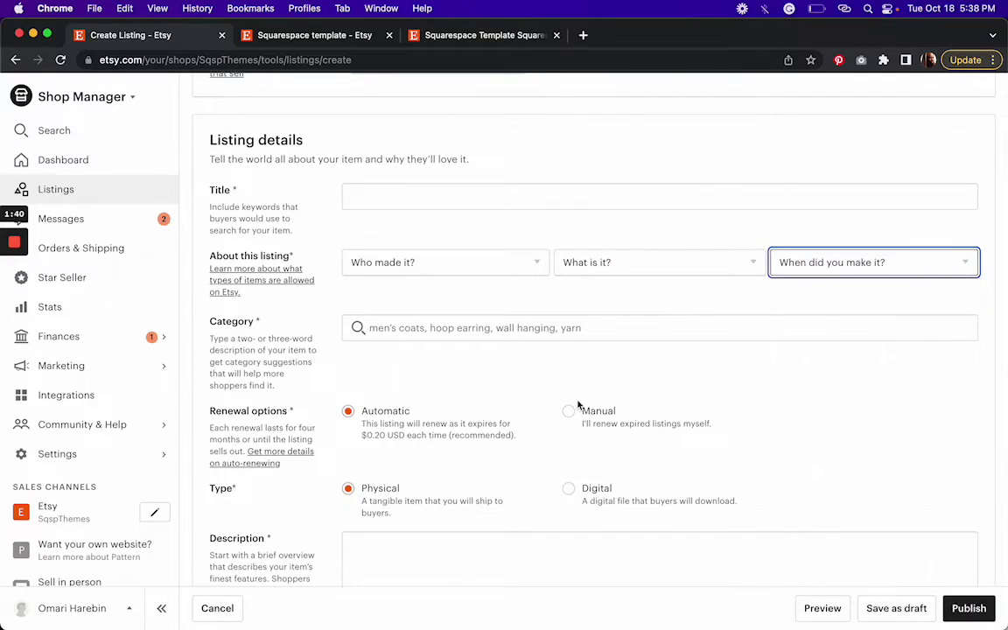
{"action": "scroll", "coordinate": [405, 282], "scroll_direction": "down", "scroll_amount": 1}
Step: Set the category to Website Templates and the listing type to Digital
{"action": "left_click", "coordinate": [407, 287]}
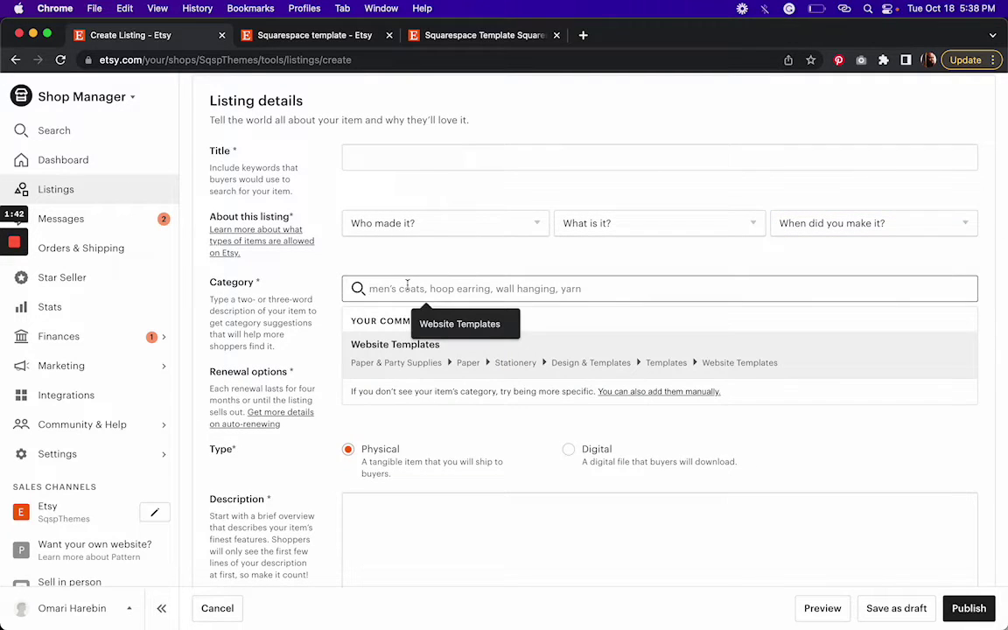
{"action": "left_click", "coordinate": [714, 366]}
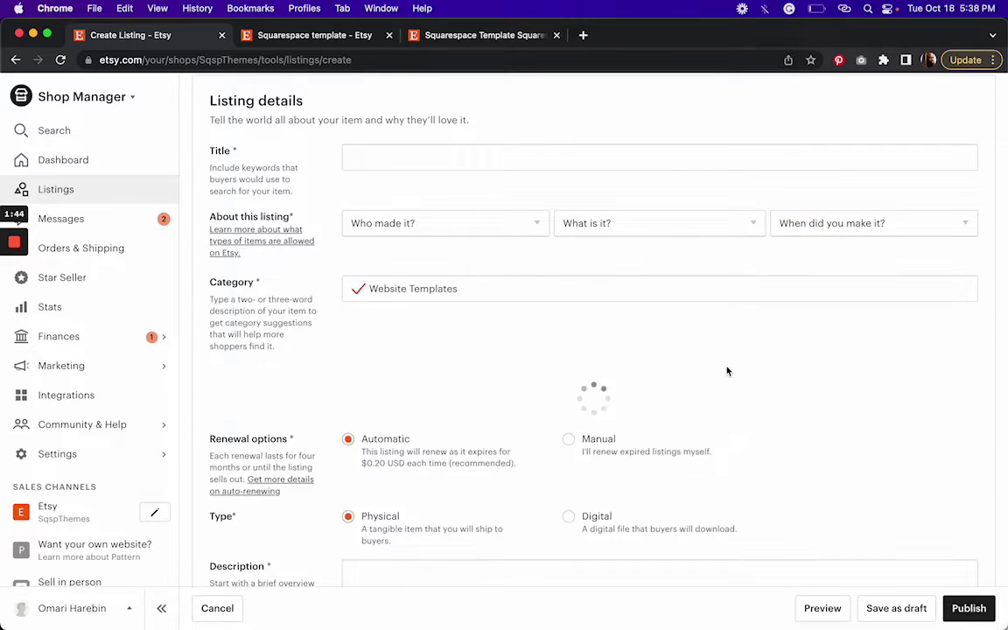
{"action": "scroll", "coordinate": [241, 400], "scroll_direction": "down", "scroll_amount": 7}
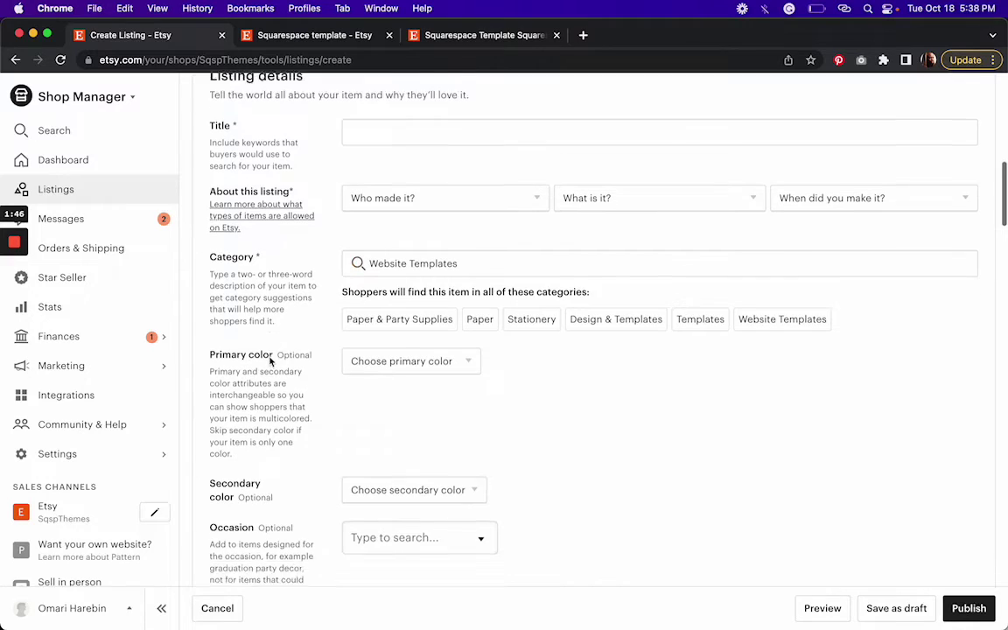
{"action": "scroll", "coordinate": [340, 321], "scroll_direction": "down", "scroll_amount": 4}
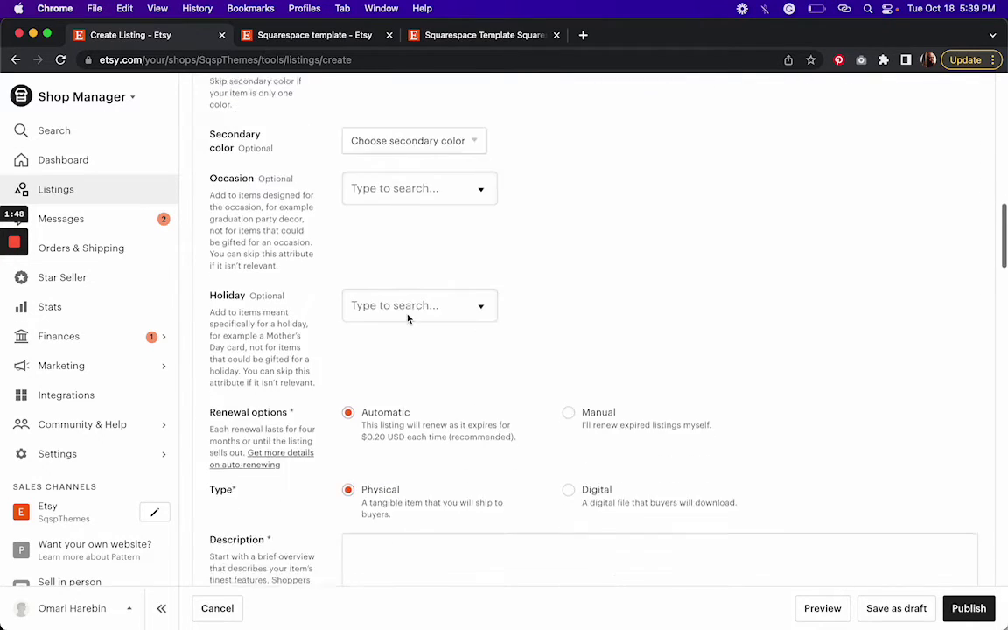
{"action": "scroll", "coordinate": [495, 351], "scroll_direction": "down", "scroll_amount": 4}
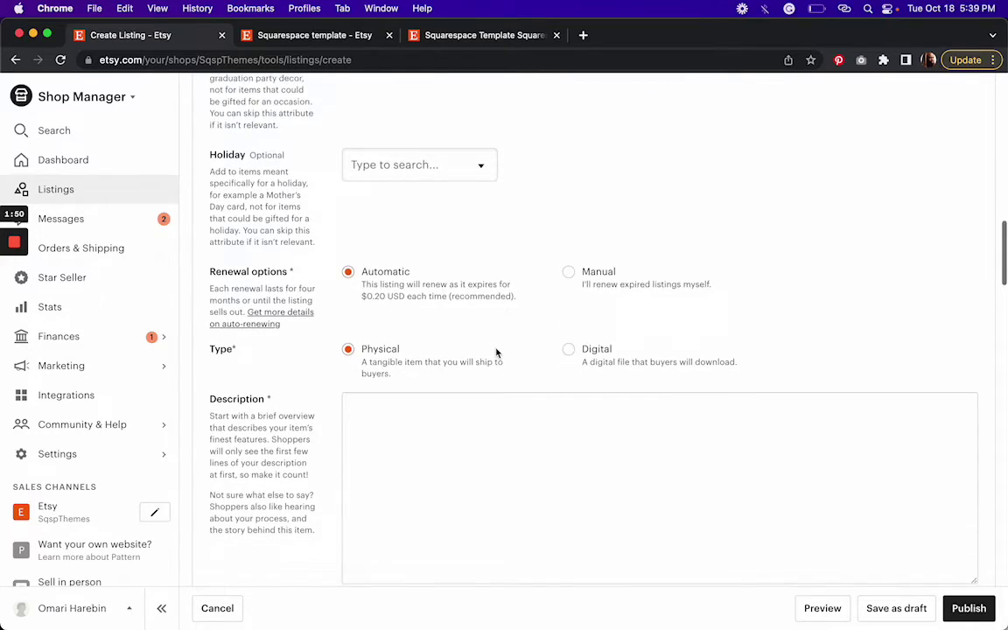
{"action": "scroll", "coordinate": [495, 349], "scroll_direction": "up", "scroll_amount": 2}
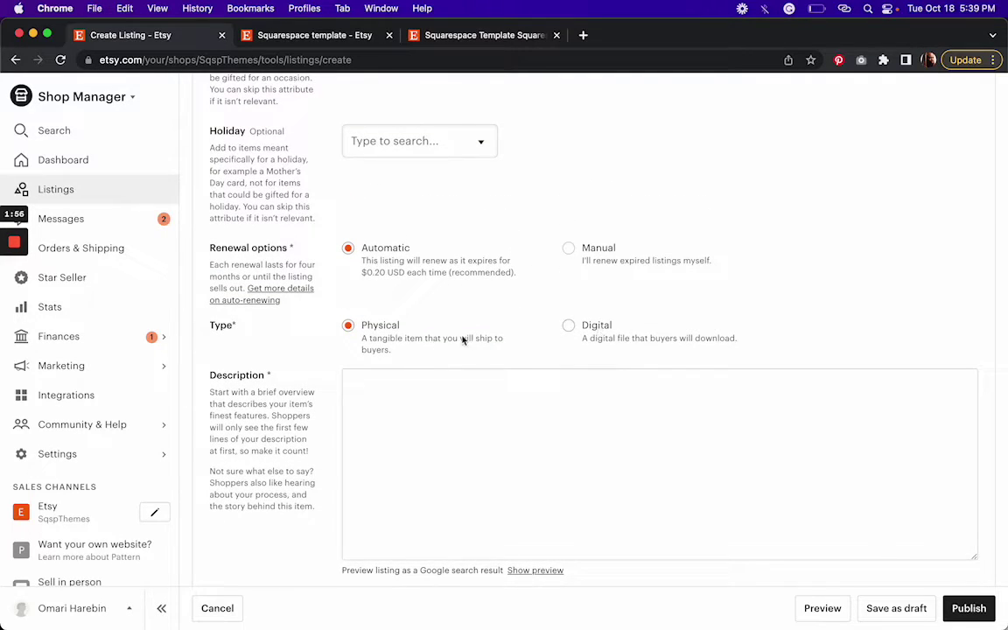
{"action": "left_click", "coordinate": [570, 327]}
Step: Add 'Squarespace template' as a tag on the listing
{"action": "scroll", "coordinate": [447, 277], "scroll_direction": "down", "scroll_amount": 5}
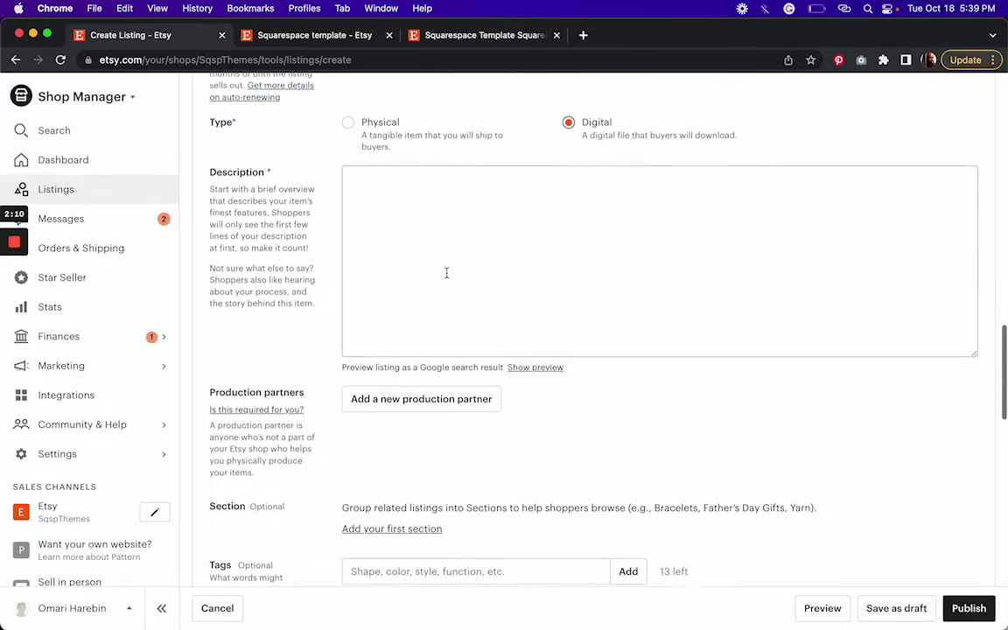
{"action": "scroll", "coordinate": [571, 382], "scroll_direction": "down", "scroll_amount": 3}
{"action": "left_click", "coordinate": [397, 344]}
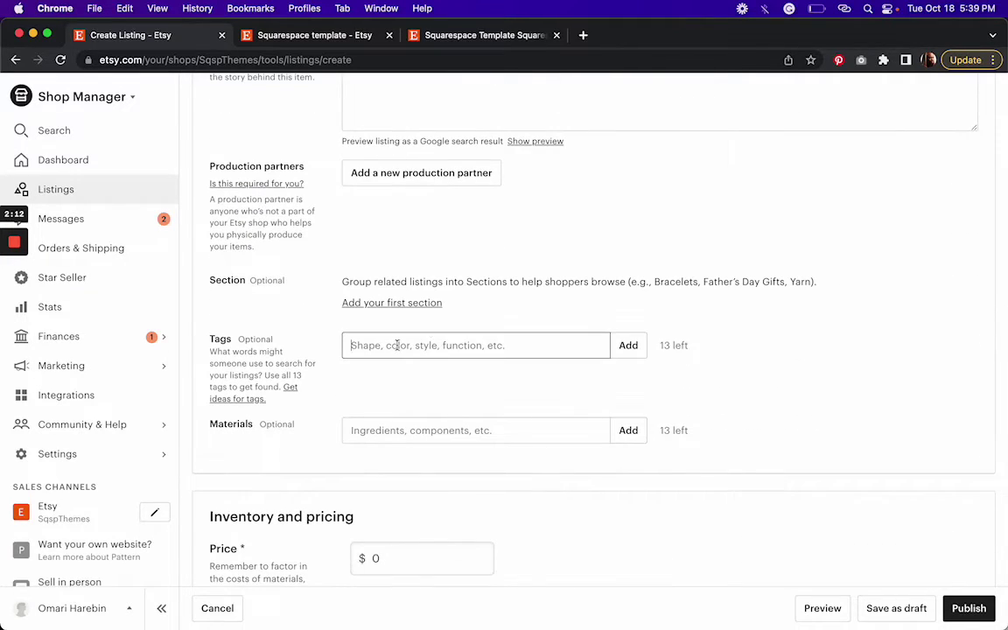
{"action": "type", "text": "Squarespace"}
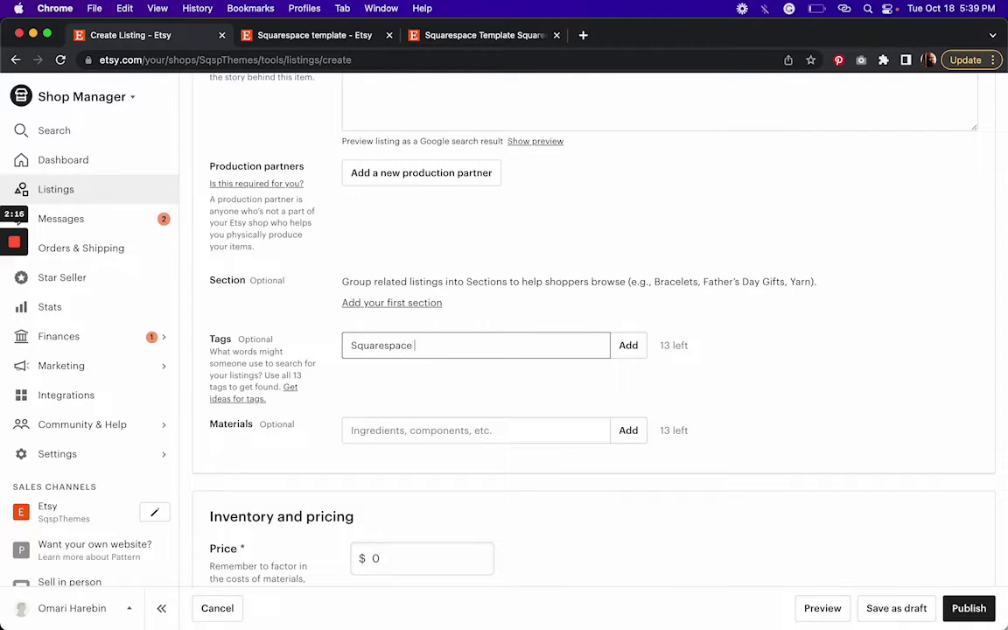
{"action": "type", "text": " template"}
{"action": "left_click", "coordinate": [629, 345]}
Step: Turn Personalization on for the listing
{"action": "scroll", "coordinate": [724, 308], "scroll_direction": "down", "scroll_amount": 5}
{"action": "scroll", "coordinate": [726, 307], "scroll_direction": "down", "scroll_amount": 2}
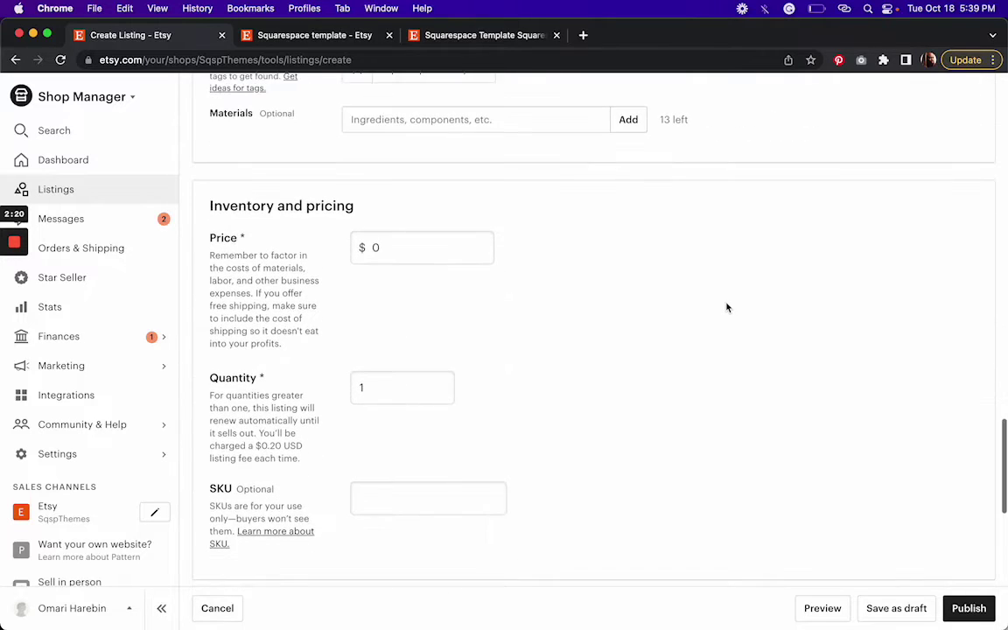
{"action": "scroll", "coordinate": [569, 310], "scroll_direction": "down", "scroll_amount": 2}
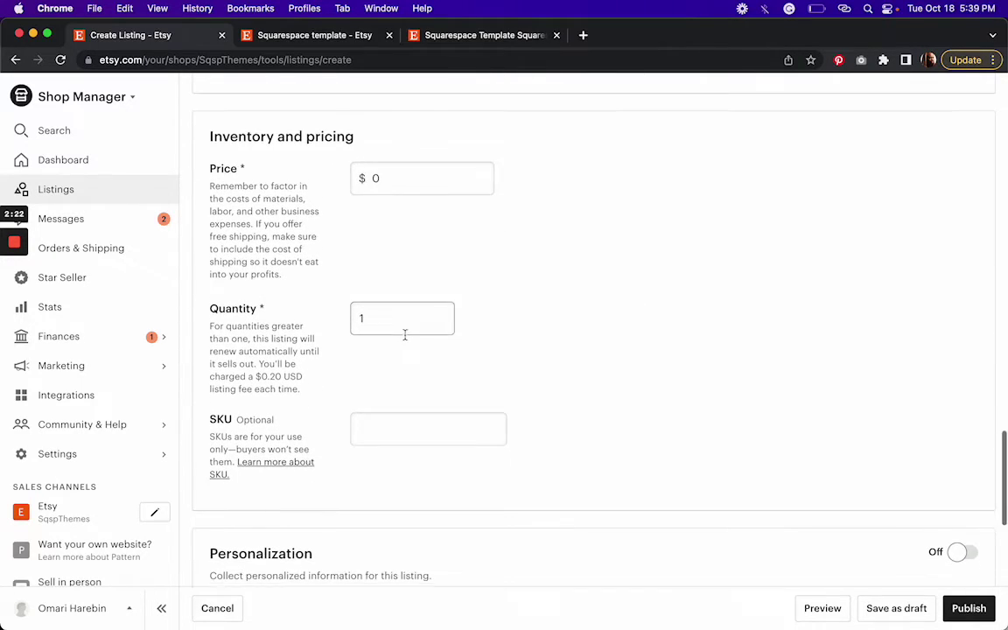
{"action": "scroll", "coordinate": [405, 334], "scroll_direction": "down", "scroll_amount": 2}
{"action": "scroll", "coordinate": [405, 334], "scroll_direction": "down", "scroll_amount": 3}
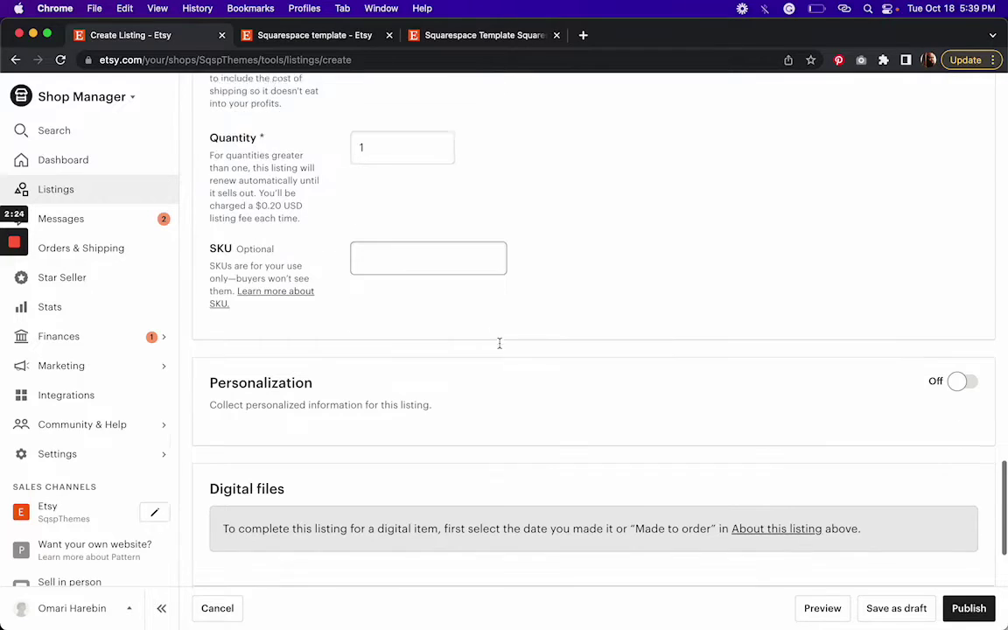
{"action": "left_click", "coordinate": [959, 299]}
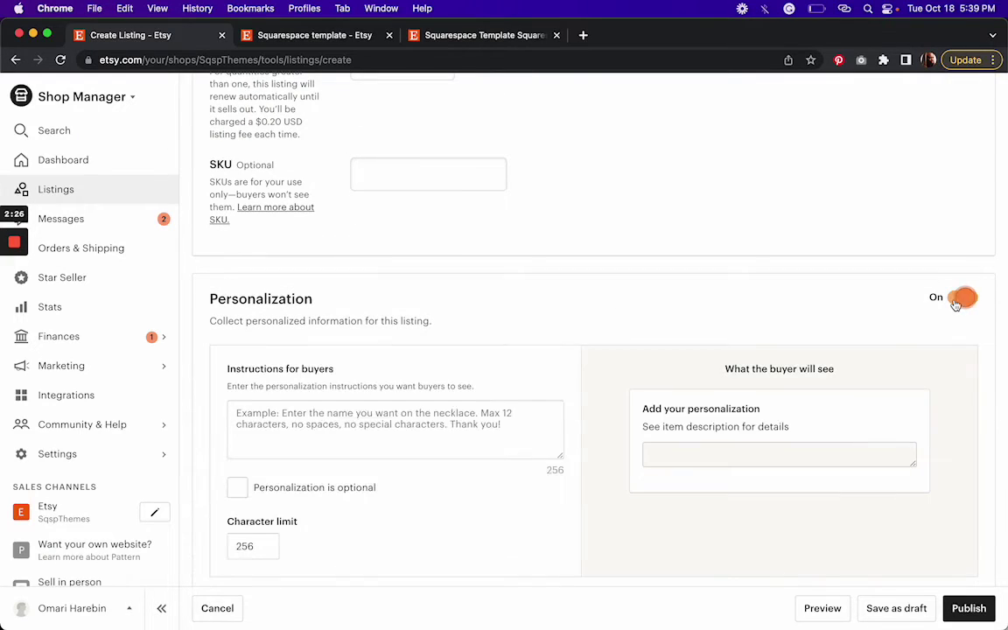
Step: Write buyer instructions 'Enter the email where you want to receive the template', fixing typos
{"action": "scroll", "coordinate": [591, 285], "scroll_direction": "down", "scroll_amount": 2}
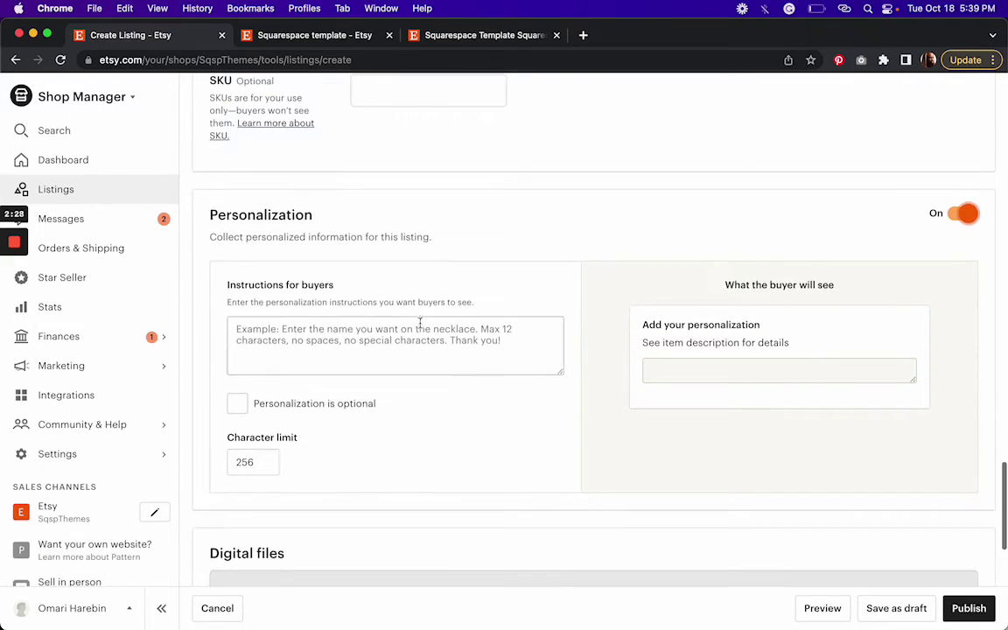
{"action": "left_click", "coordinate": [363, 329]}
{"action": "type", "text": "Enter"}
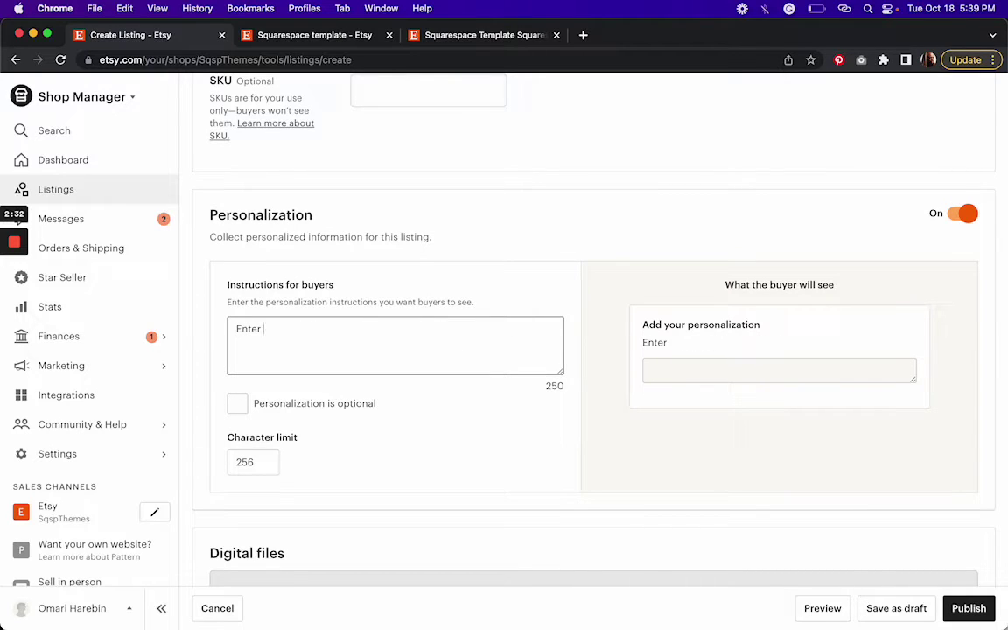
{"action": "type", "text": " yyo"}
{"action": "key", "text": "BackSpace"}
{"action": "key", "text": "BackSpace"}
{"action": "type", "text": "the emai"}
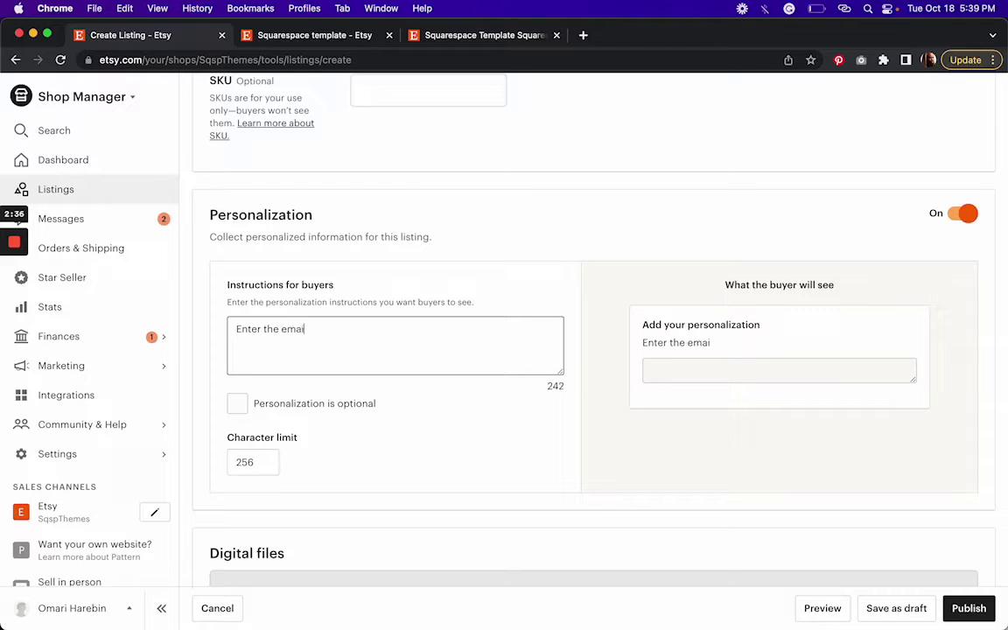
{"action": "type", "text": "l where you want"}
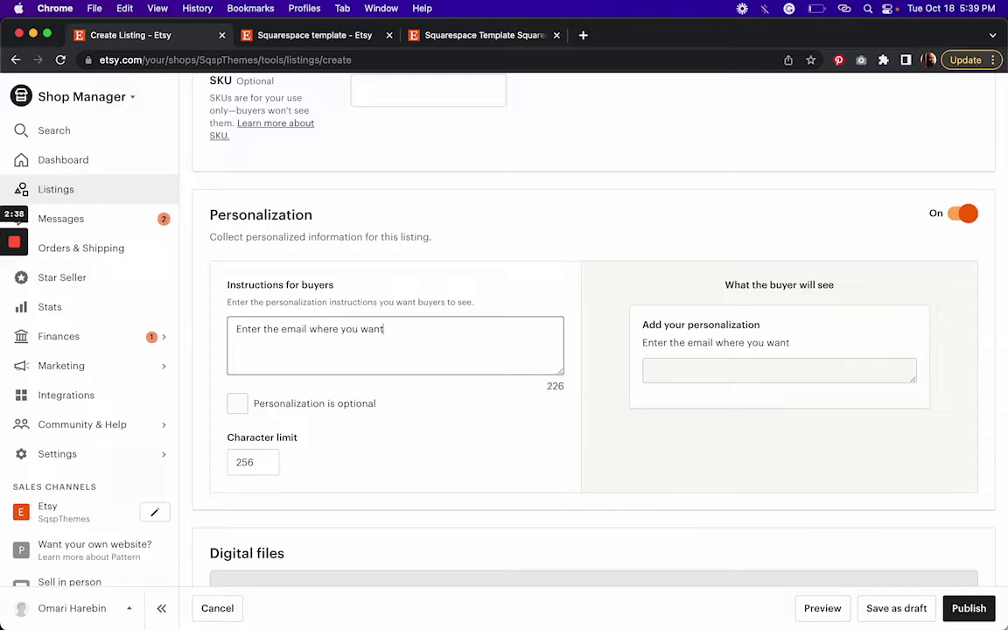
{"action": "type", "text": " to recieve the"}
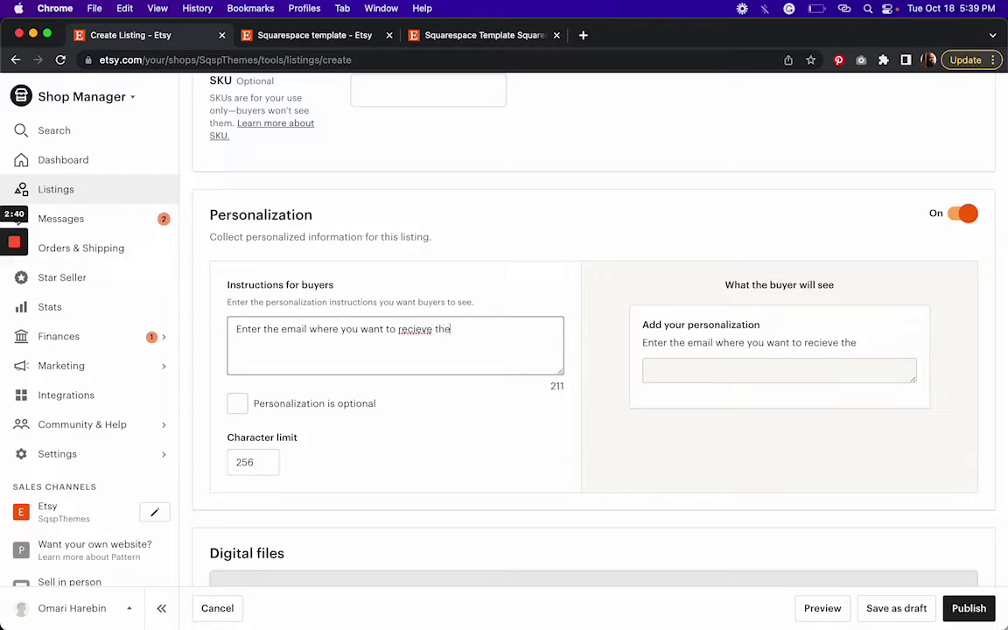
{"action": "type", "text": " template"}
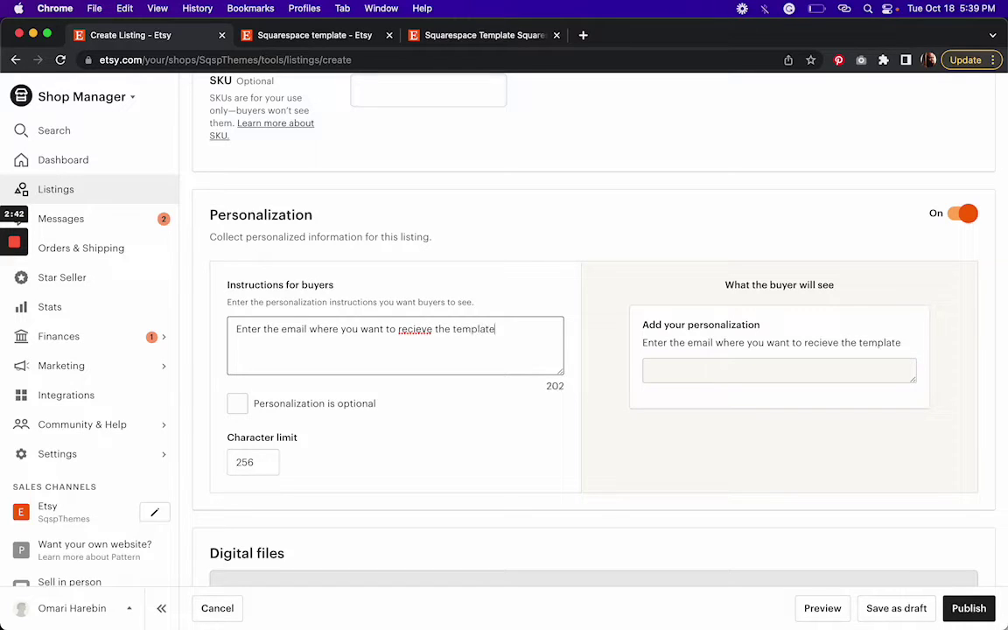
{"action": "left_click", "coordinate": [420, 329]}
{"action": "key", "text": "BackSpace"}
{"action": "key", "text": "BackSpace"}
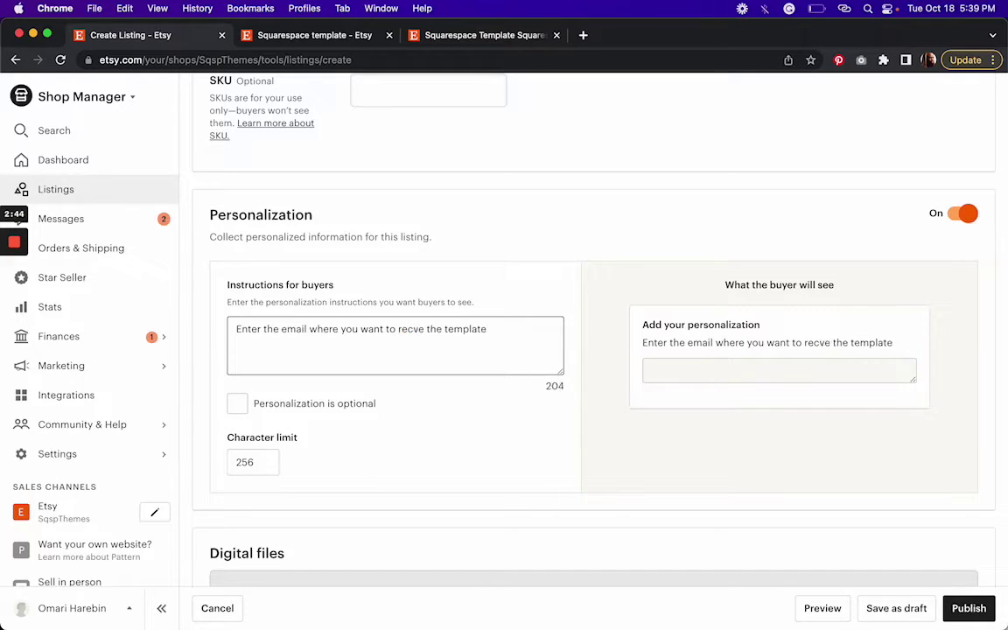
{"action": "type", "text": "ein"}
{"action": "key", "text": "BackSpace"}
{"action": "left_click", "coordinate": [516, 335]}
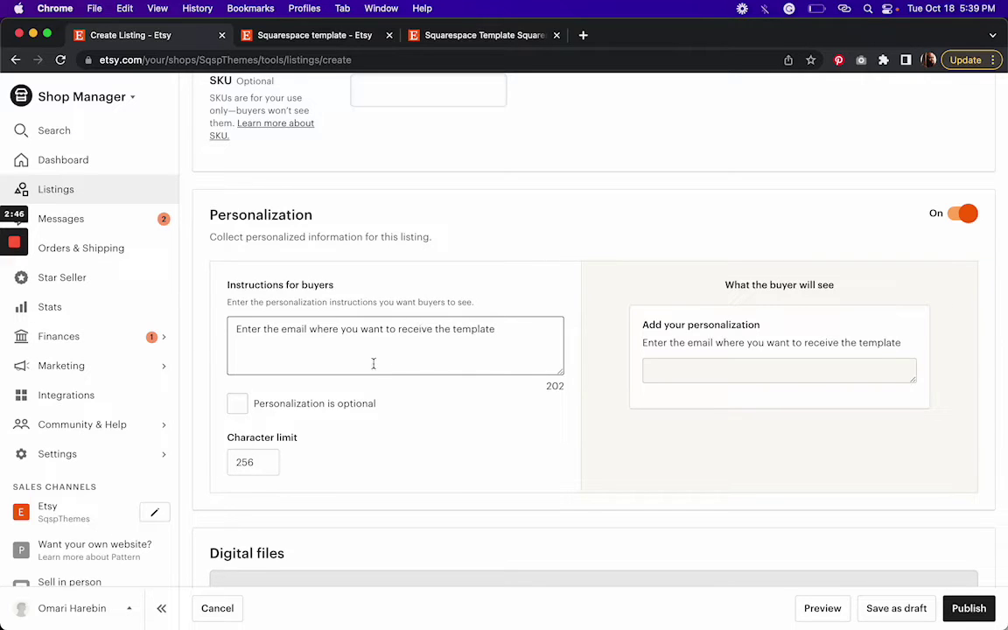
{"action": "scroll", "coordinate": [370, 410], "scroll_direction": "down", "scroll_amount": 7}
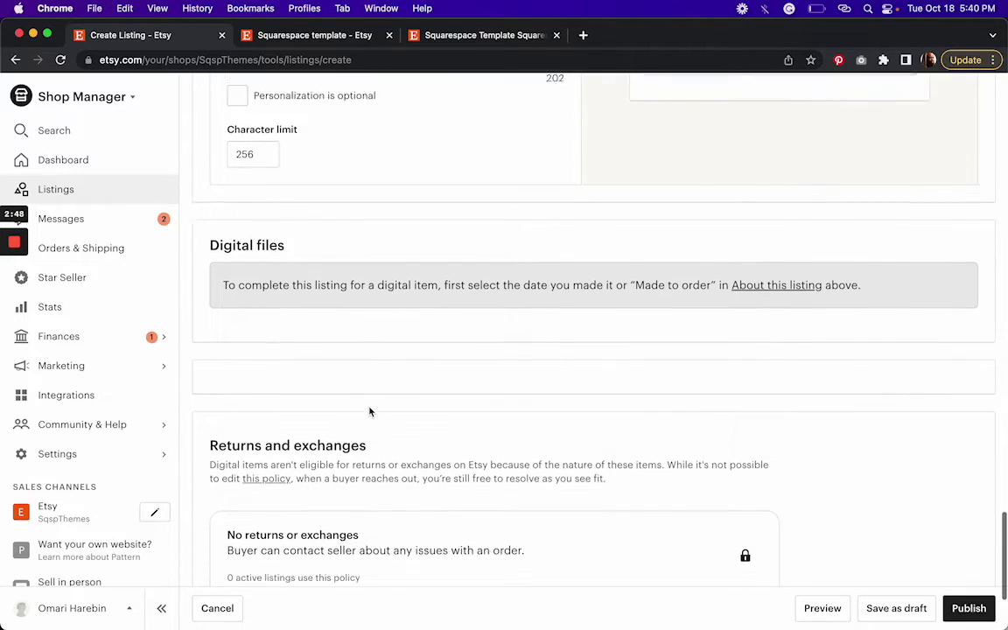
Step: Try to publish and dismiss the warning flagging Photos, Inventory, Listing details and Files
{"action": "scroll", "coordinate": [536, 347], "scroll_direction": "down", "scroll_amount": 4}
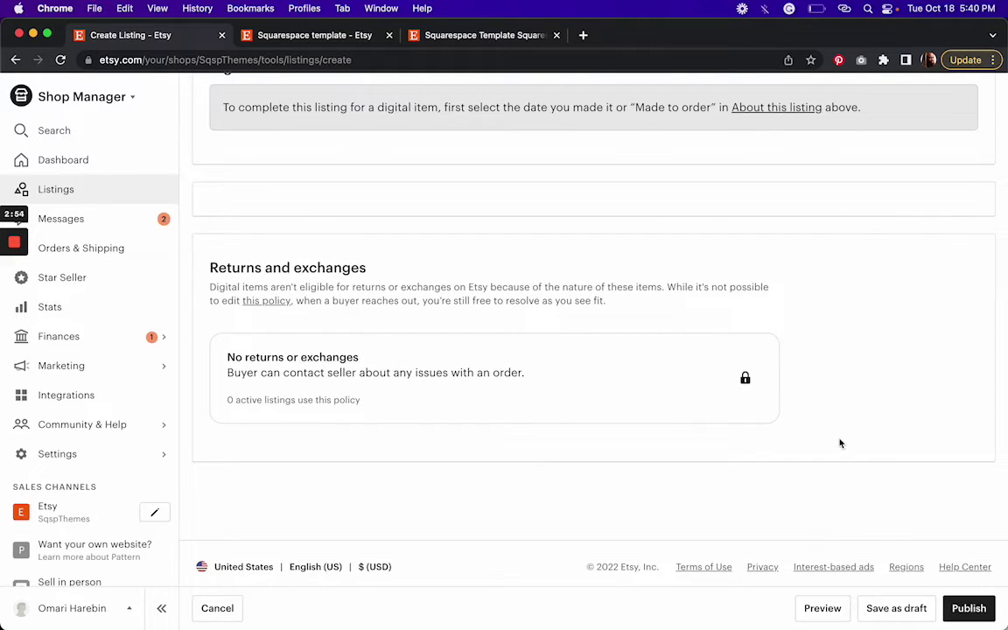
{"action": "left_click", "coordinate": [968, 610]}
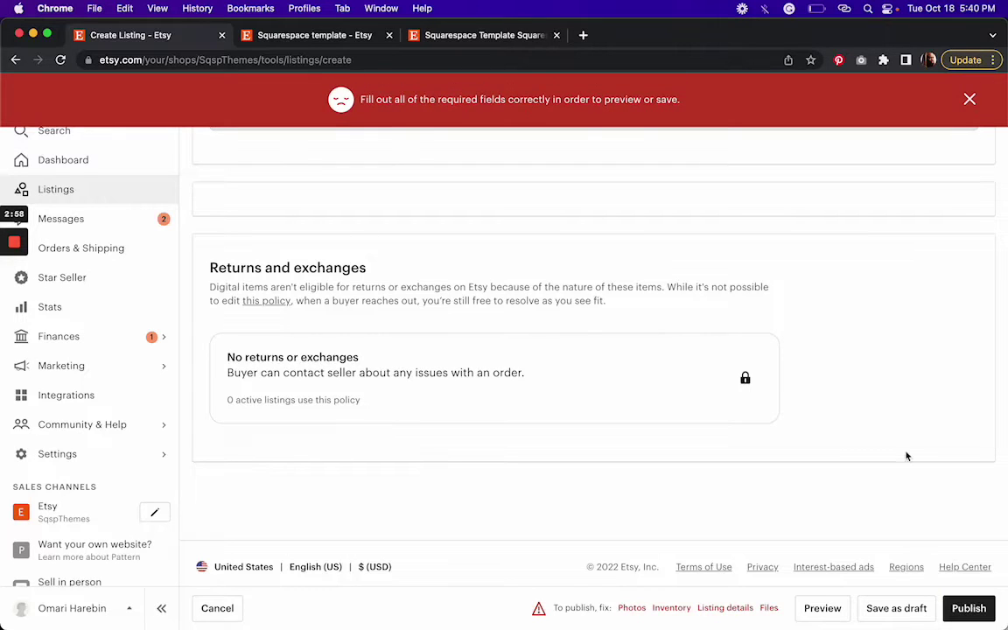
{"action": "left_click", "coordinate": [971, 99]}
{"action": "scroll", "coordinate": [801, 241], "scroll_direction": "up", "scroll_amount": 10}
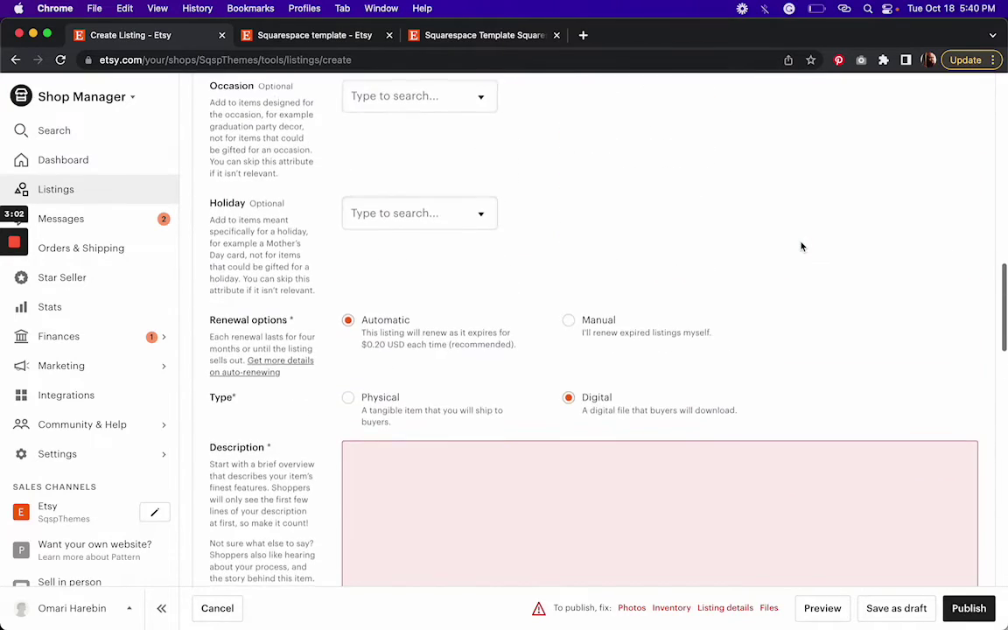
{"action": "scroll", "coordinate": [801, 247], "scroll_direction": "down", "scroll_amount": 10}
{"action": "scroll", "coordinate": [800, 245], "scroll_direction": "up", "scroll_amount": 10}
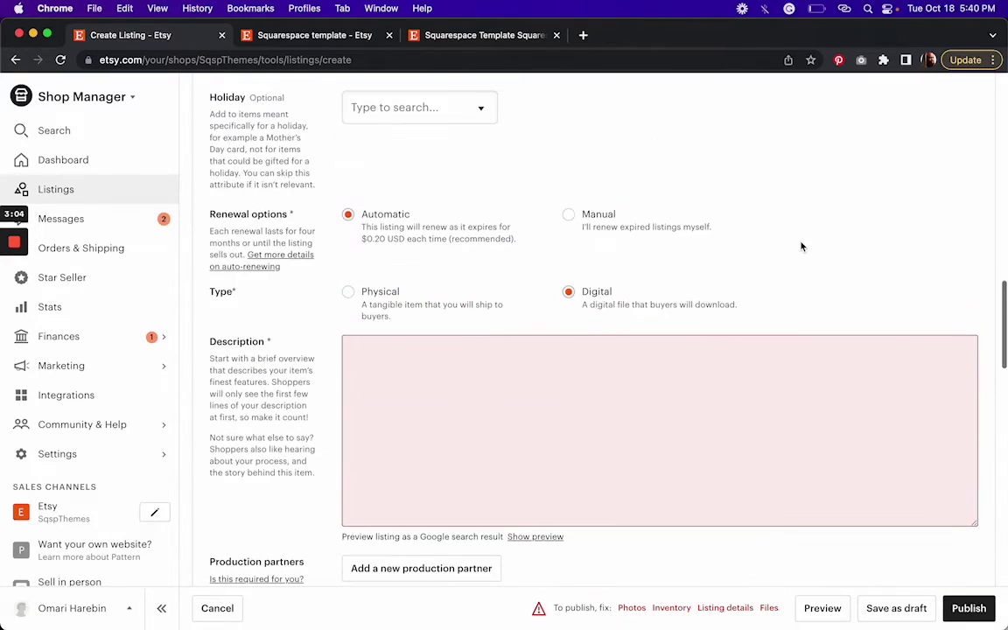
{"action": "left_click", "coordinate": [546, 365]}
{"action": "scroll", "coordinate": [544, 385], "scroll_direction": "up", "scroll_amount": 10}
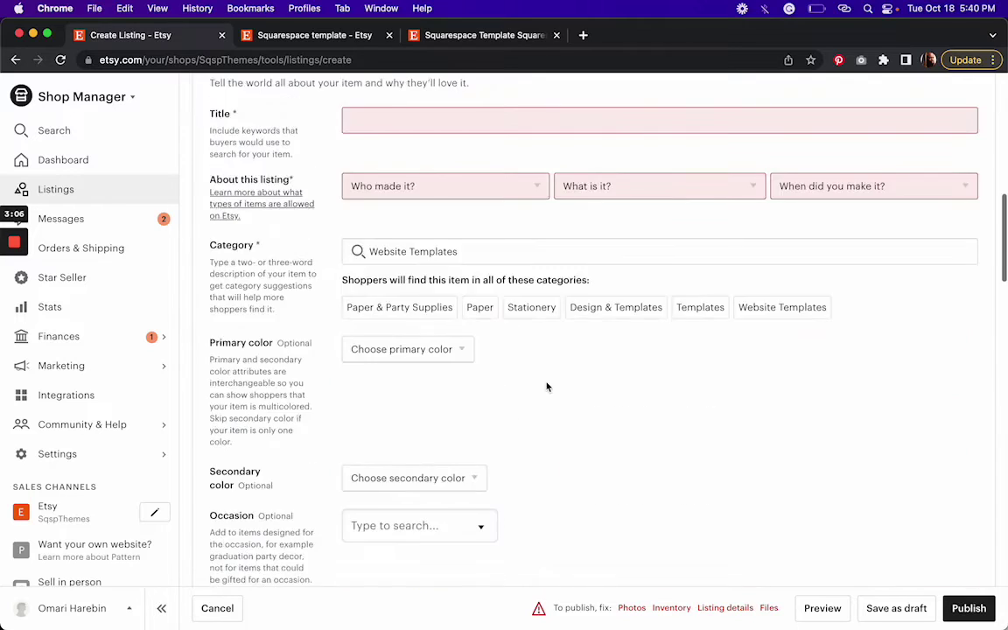
{"action": "left_click", "coordinate": [466, 445]}
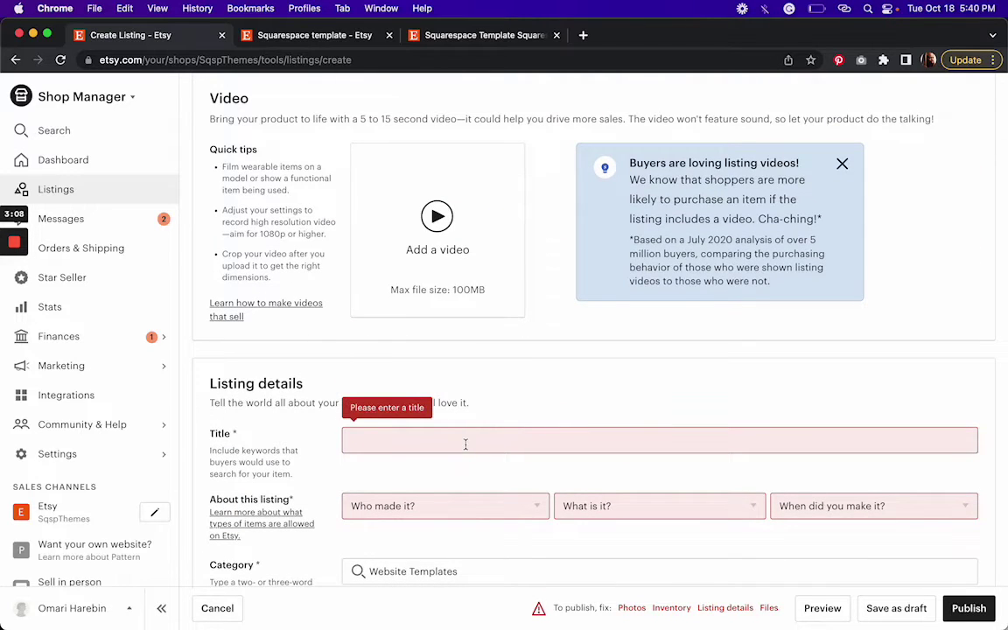
{"action": "scroll", "coordinate": [515, 439], "scroll_direction": "up", "scroll_amount": 8}
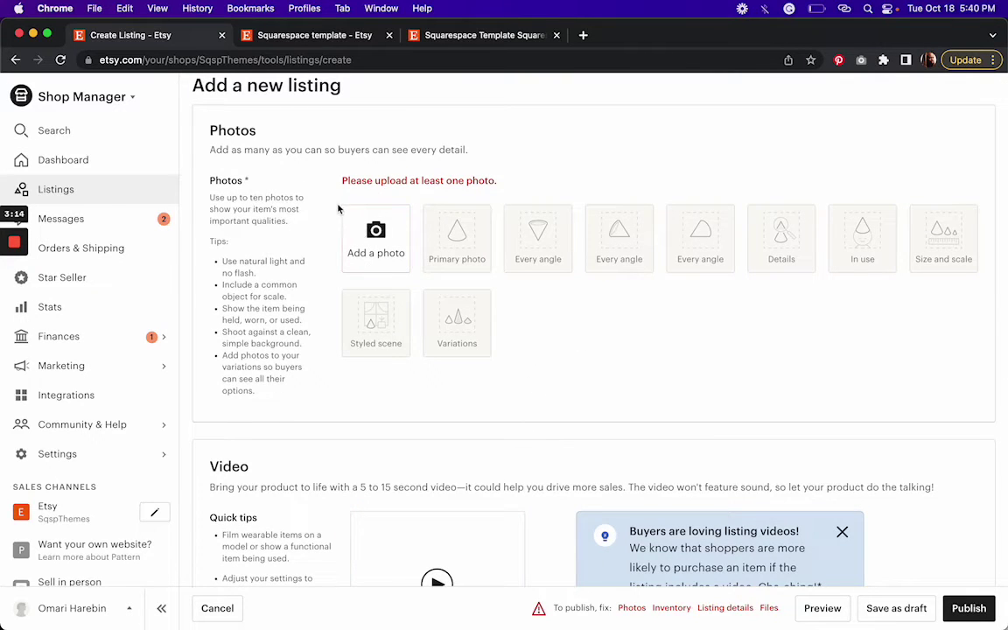
{"action": "scroll", "coordinate": [573, 358], "scroll_direction": "down", "scroll_amount": 20}
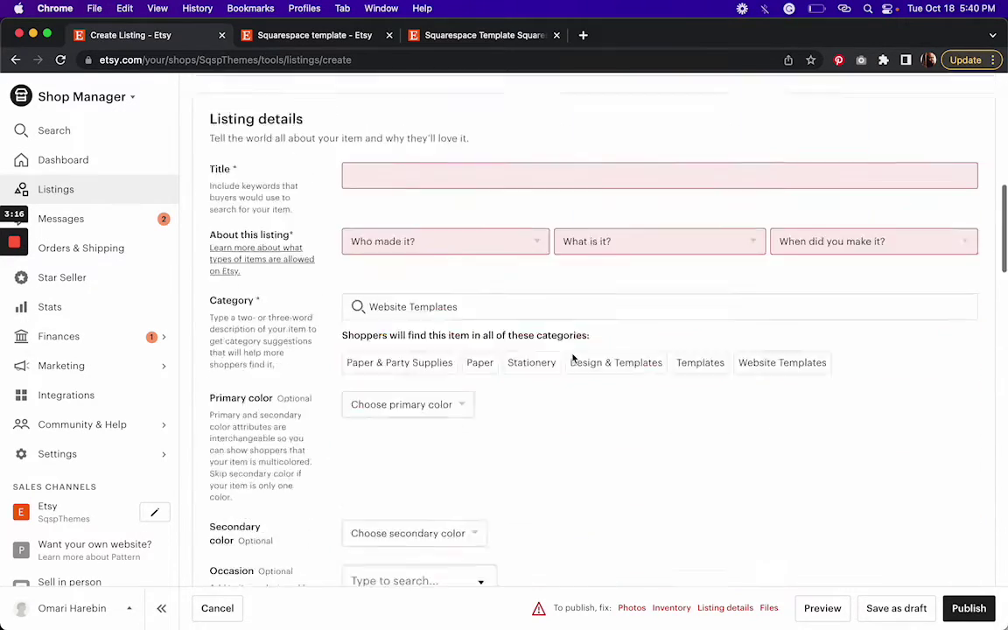
{"action": "scroll", "coordinate": [573, 359], "scroll_direction": "down", "scroll_amount": 15}
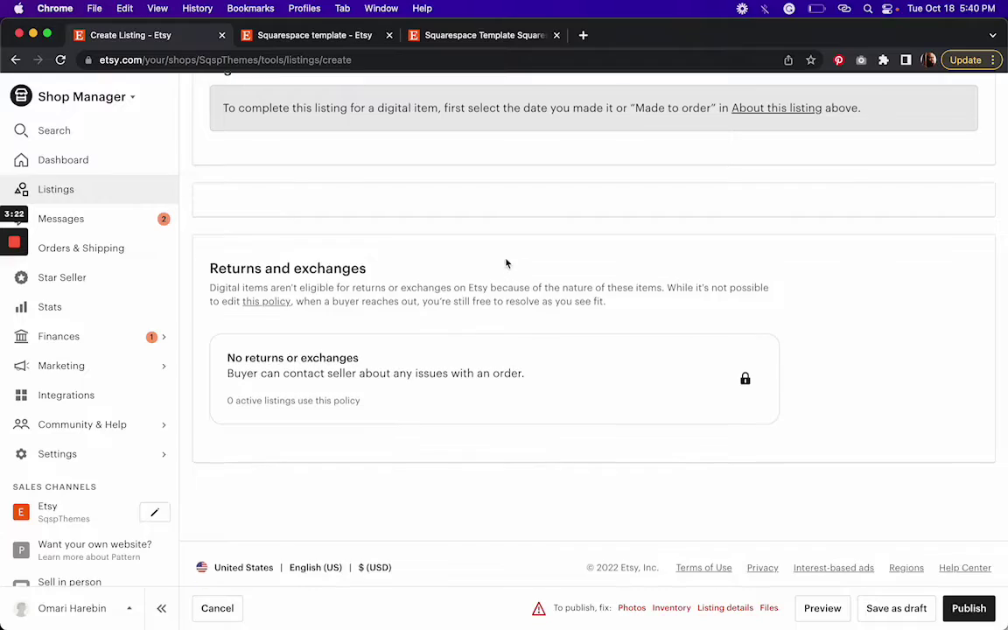
{"action": "scroll", "coordinate": [507, 263], "scroll_direction": "up", "scroll_amount": 15}
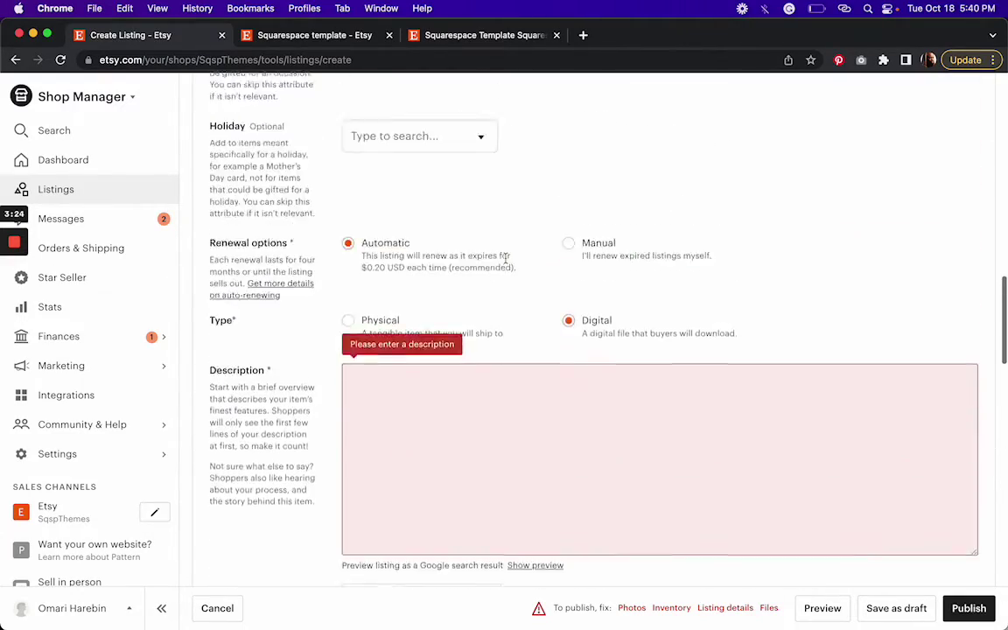
{"action": "scroll", "coordinate": [505, 258], "scroll_direction": "up", "scroll_amount": 15}
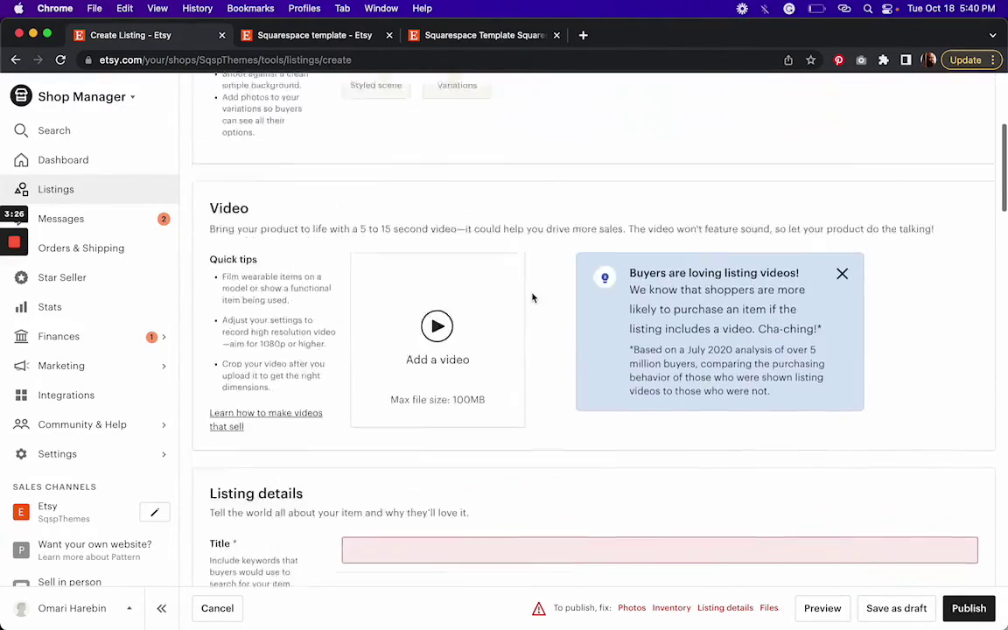
{"action": "scroll", "coordinate": [532, 299], "scroll_direction": "up", "scroll_amount": 5}
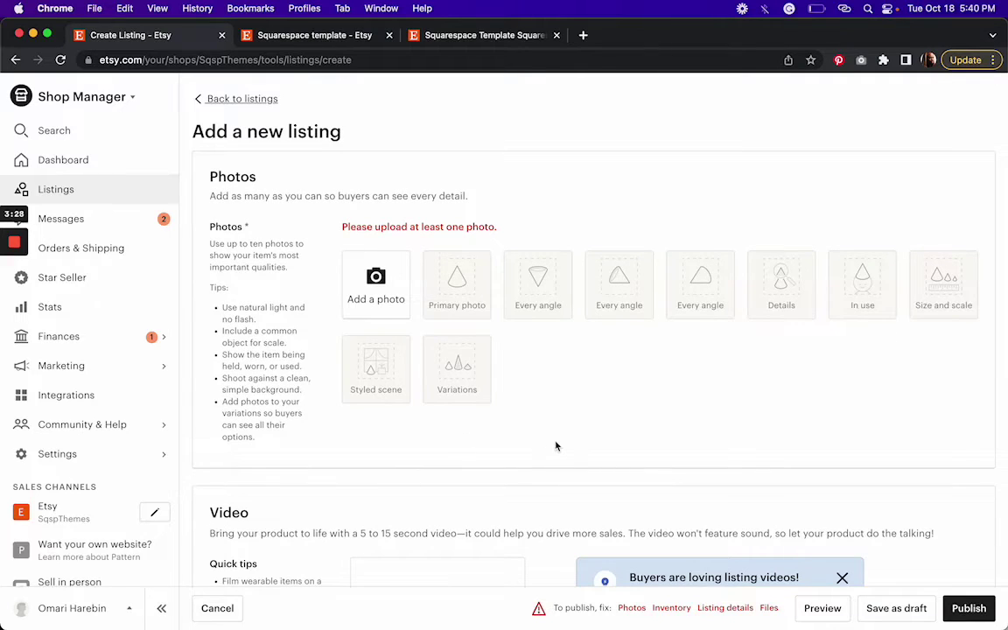
{"action": "scroll", "coordinate": [557, 445], "scroll_direction": "down", "scroll_amount": 1}
{"action": "scroll", "coordinate": [437, 433], "scroll_direction": "down", "scroll_amount": 6}
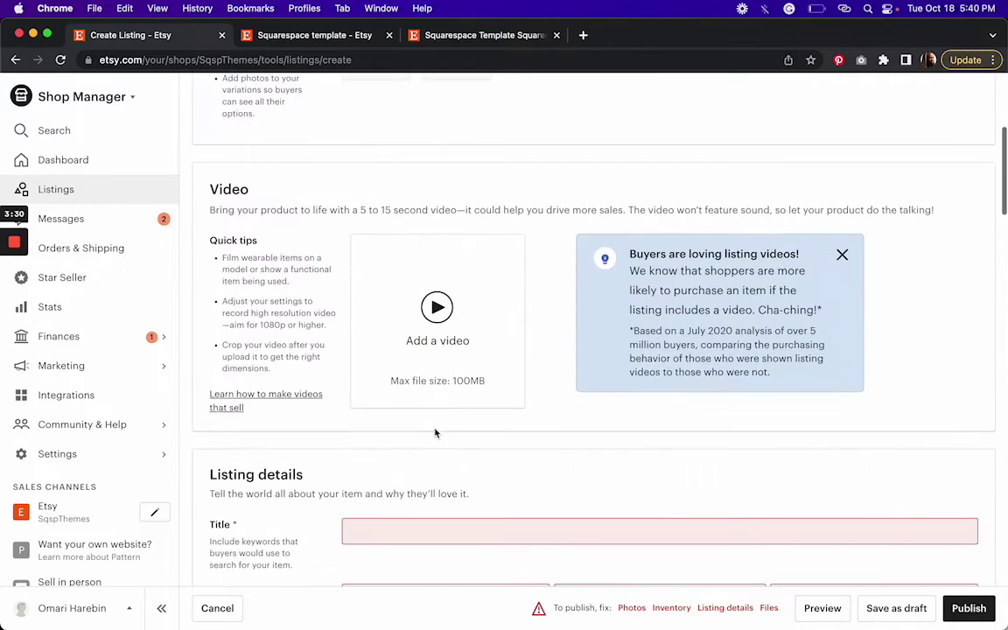
{"action": "left_click", "coordinate": [14, 271]}
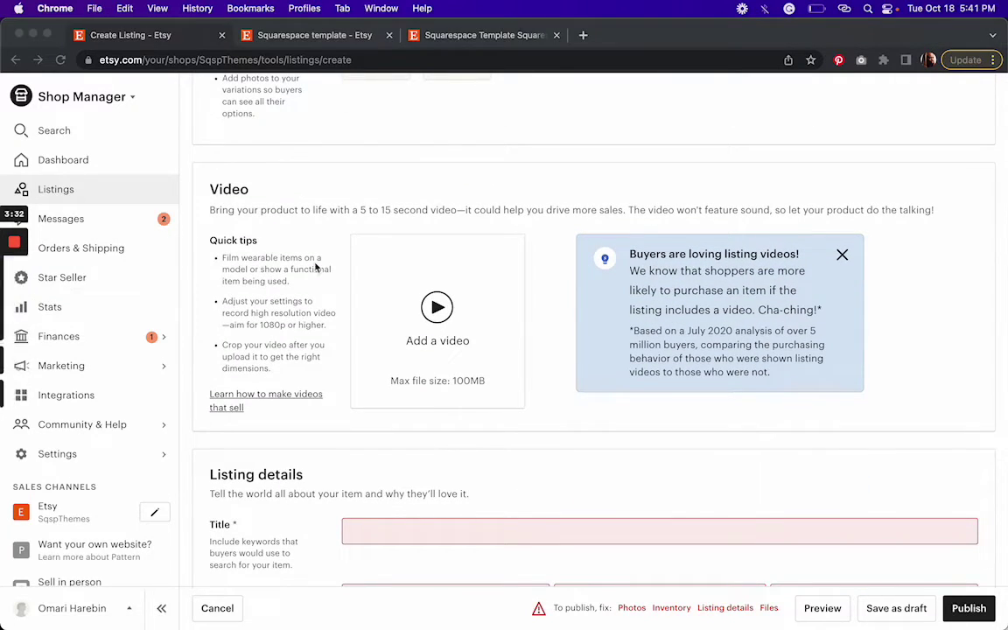
{"action": "scroll", "coordinate": [315, 267], "scroll_direction": "down", "scroll_amount": 5}
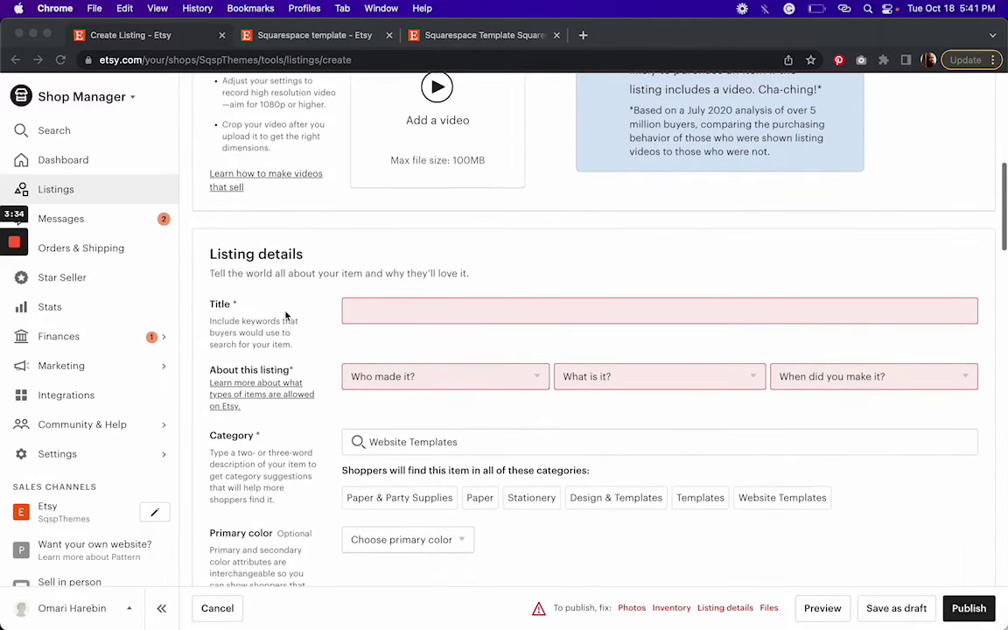
{"action": "scroll", "coordinate": [311, 280], "scroll_direction": "down", "scroll_amount": 5}
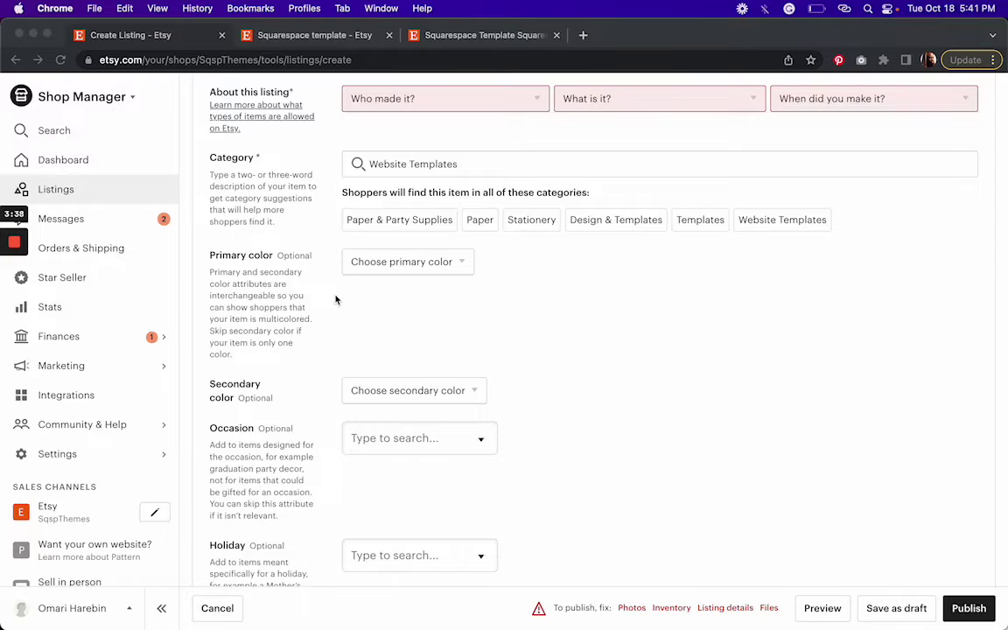
{"action": "key", "text": "Home"}
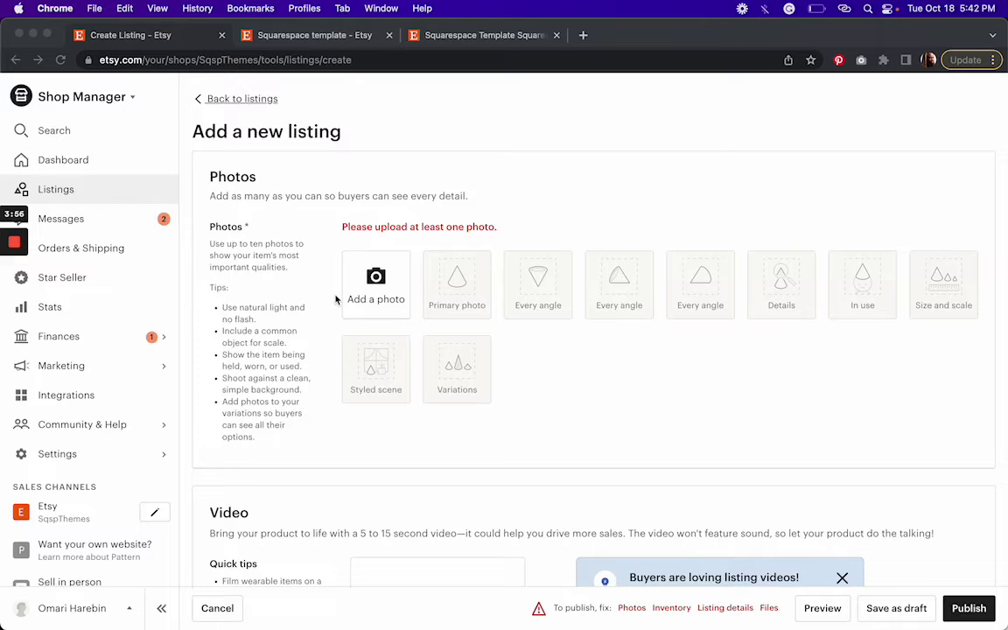
{"action": "scroll", "coordinate": [335, 300], "scroll_direction": "down", "scroll_amount": 10}
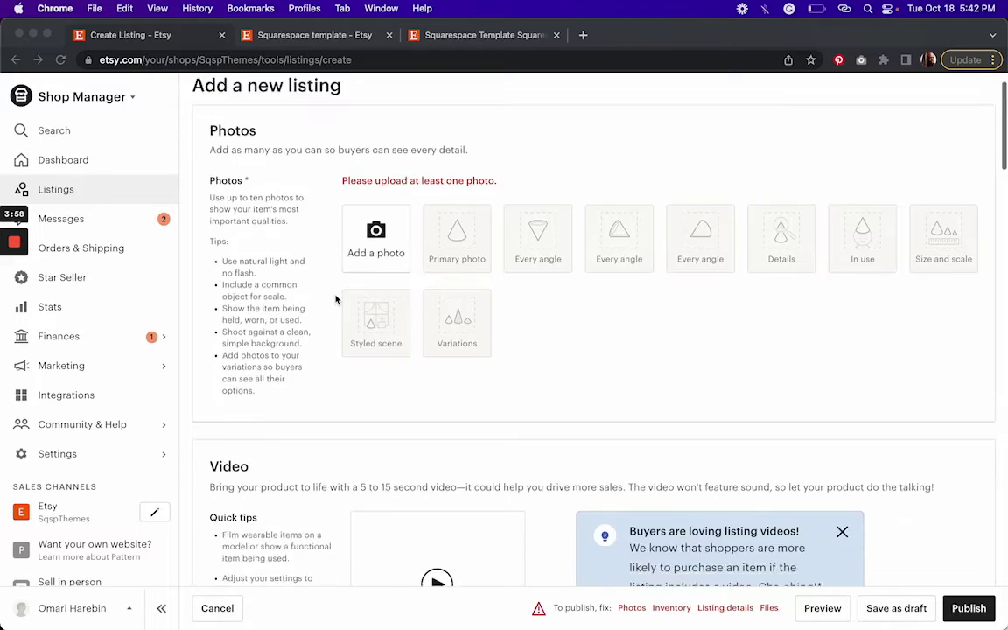
{"action": "scroll", "coordinate": [335, 300], "scroll_direction": "down", "scroll_amount": 12}
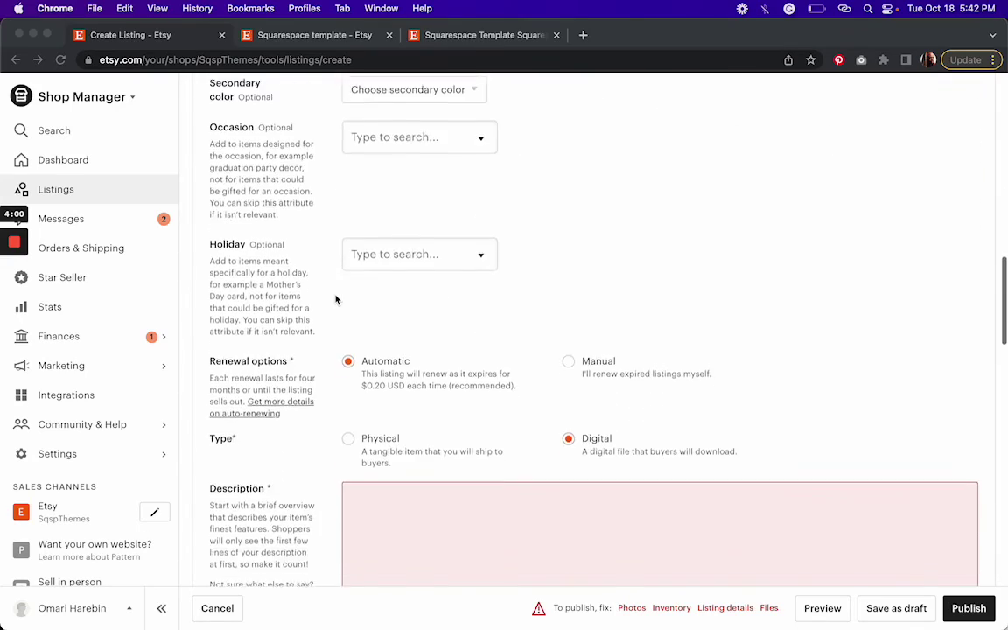
{"action": "scroll", "coordinate": [335, 300], "scroll_direction": "down", "scroll_amount": 12}
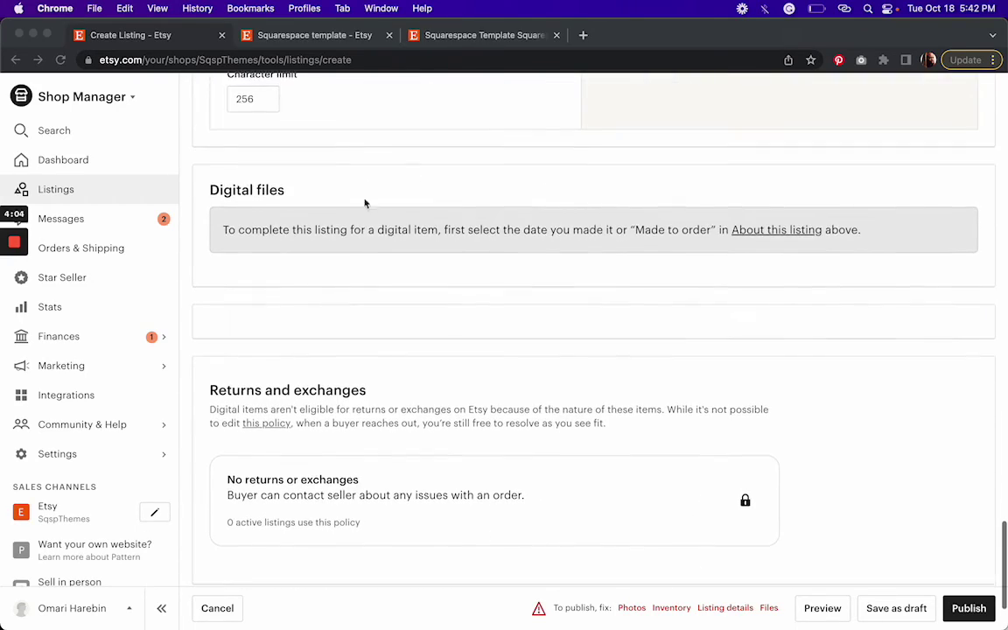
{"action": "left_click", "coordinate": [390, 214]}
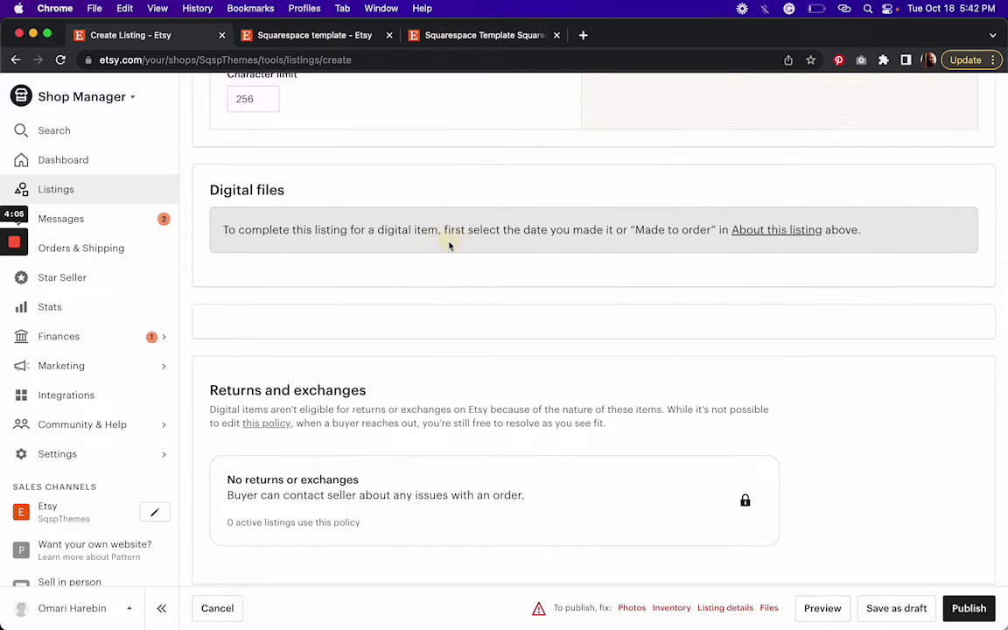
{"action": "left_click", "coordinate": [793, 230]}
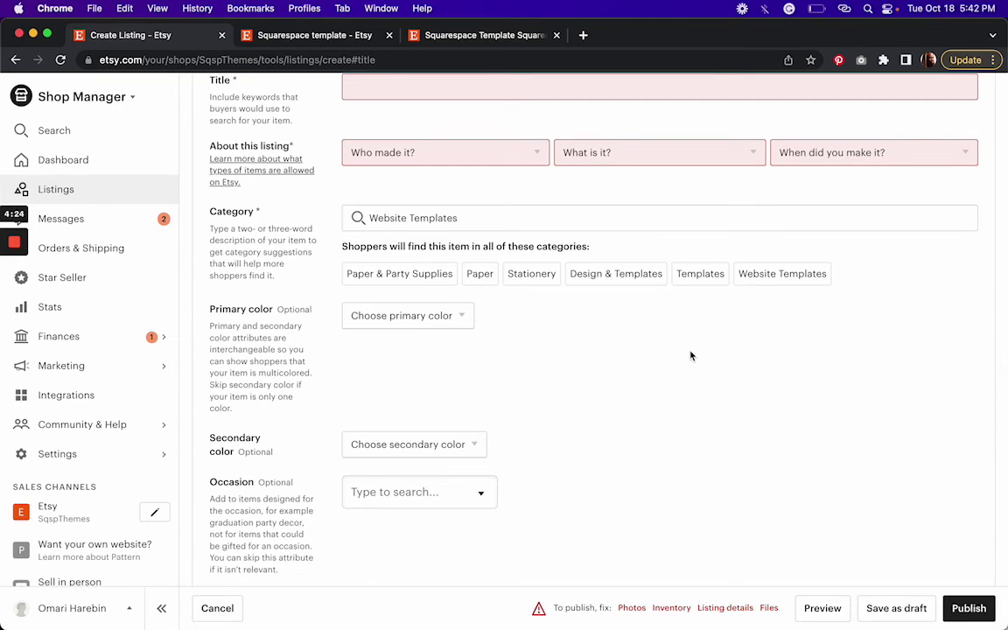
{"action": "scroll", "coordinate": [690, 355], "scroll_direction": "down", "scroll_amount": 8}
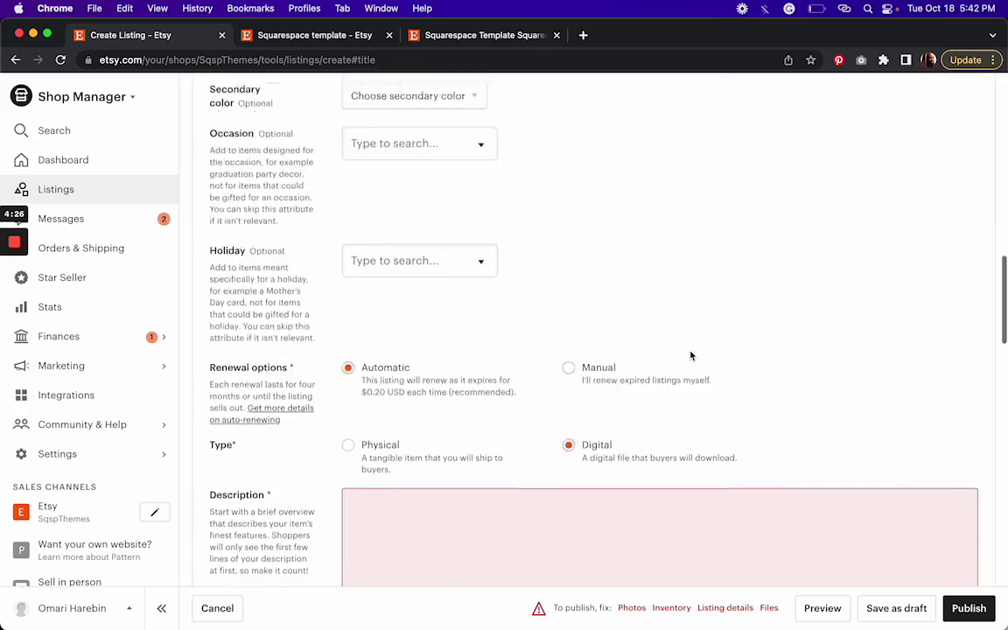